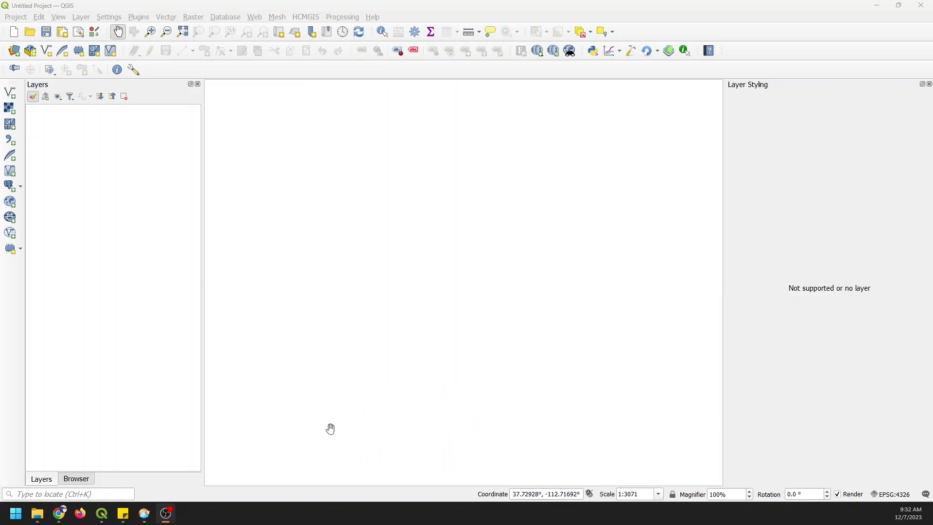
# - Switch the side panel to the Browser and scroll its tree back to the top
pyautogui.click(86, 480)
pyautogui.hotkey('ctrl', 'k')
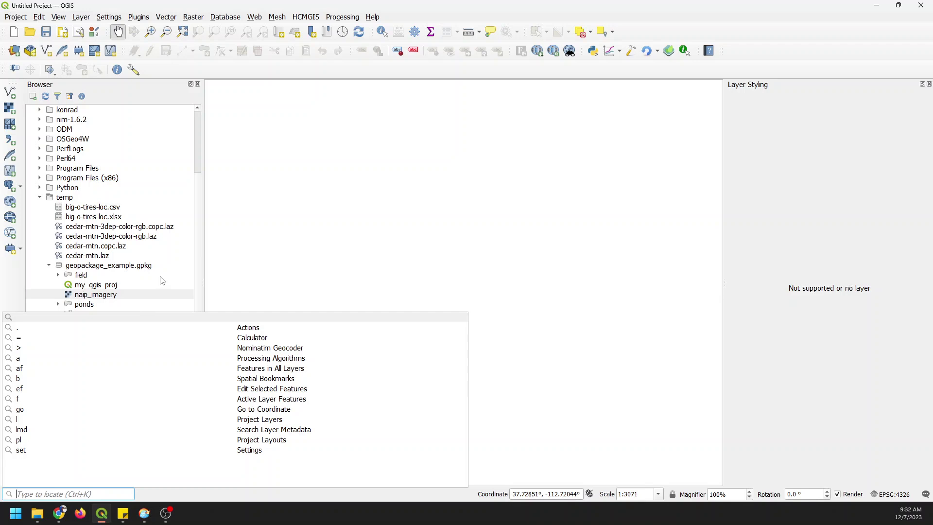
pyautogui.press('Escape')
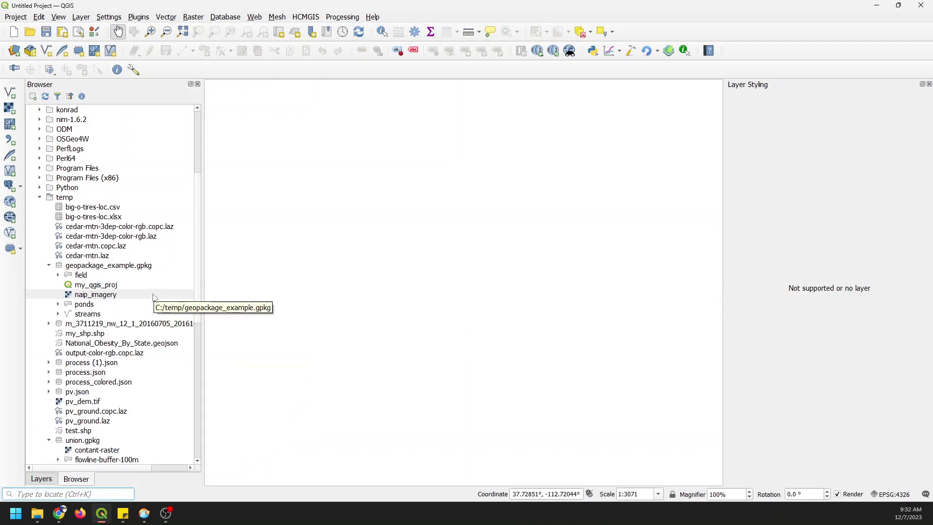
pyautogui.scroll(3, 200, 236)
pyautogui.scroll(2, 203, 220)
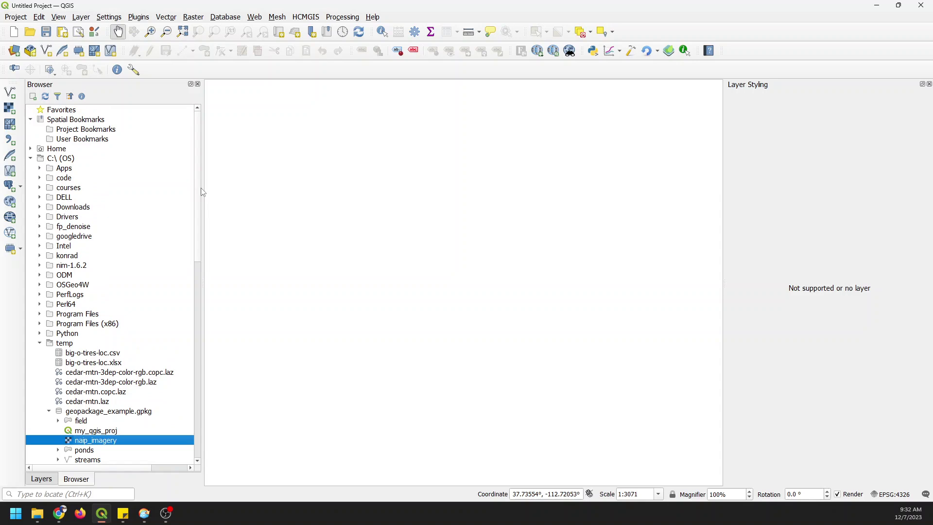
# - Collapse the C:\ (OS) drive and glance through the View > Panels menu
pyautogui.click(30, 158)
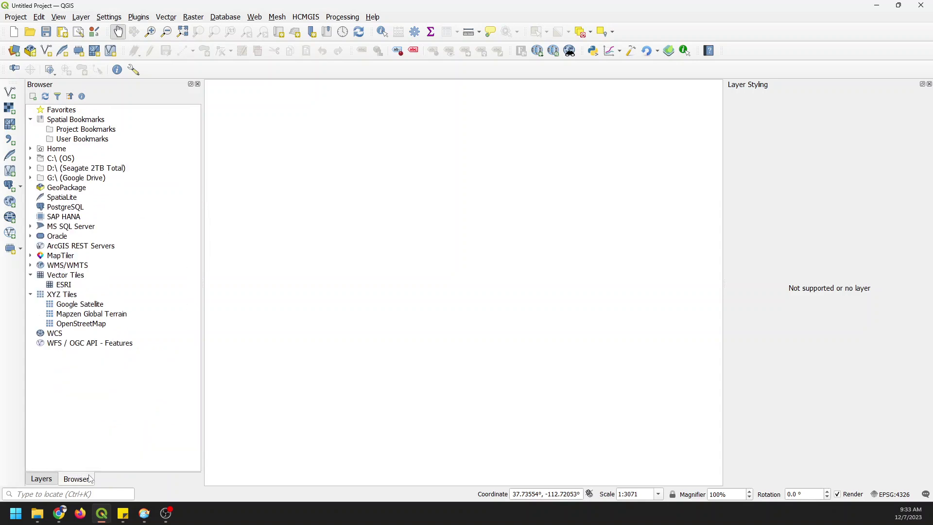
pyautogui.click(59, 21)
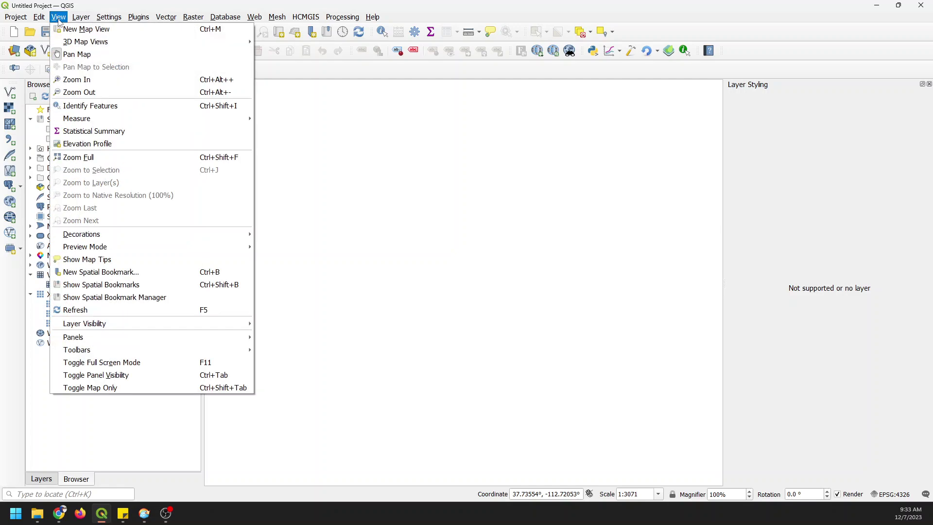
pyautogui.moveTo(232, 341)
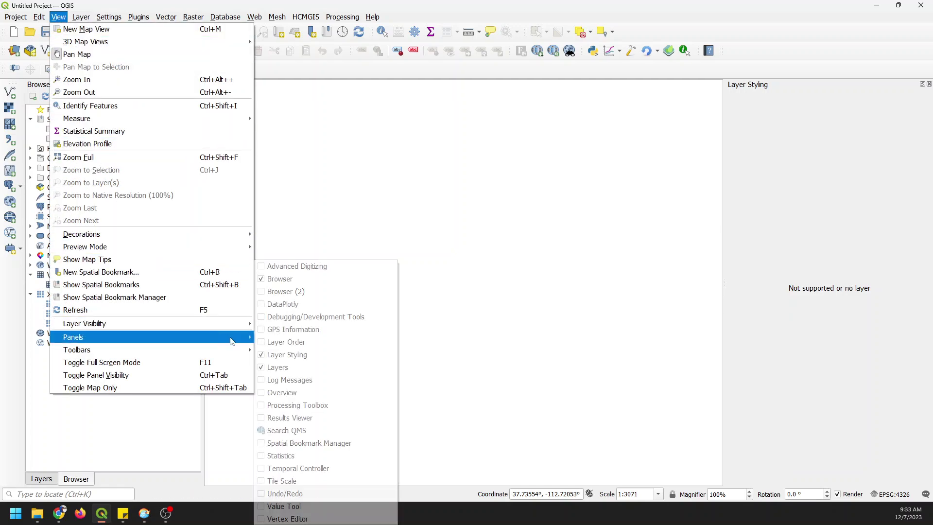
pyautogui.moveTo(166, 17)
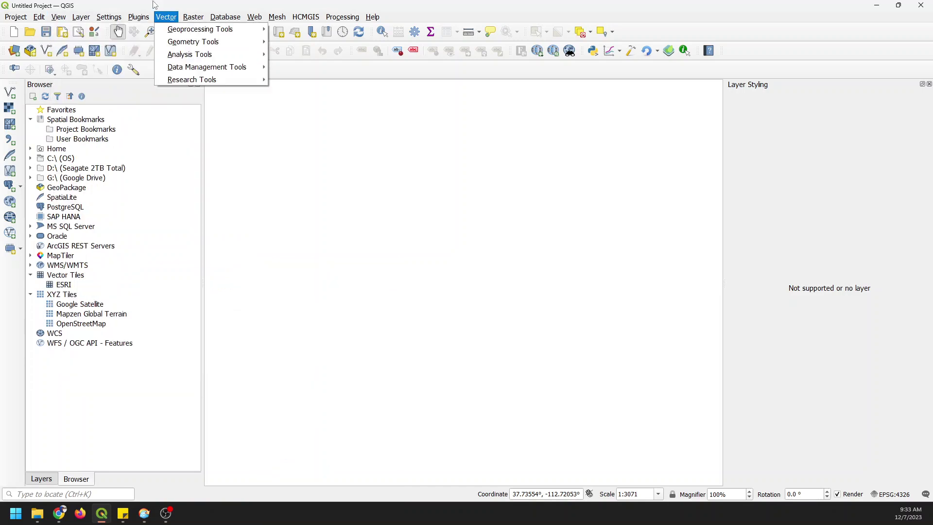
pyautogui.click(136, 5)
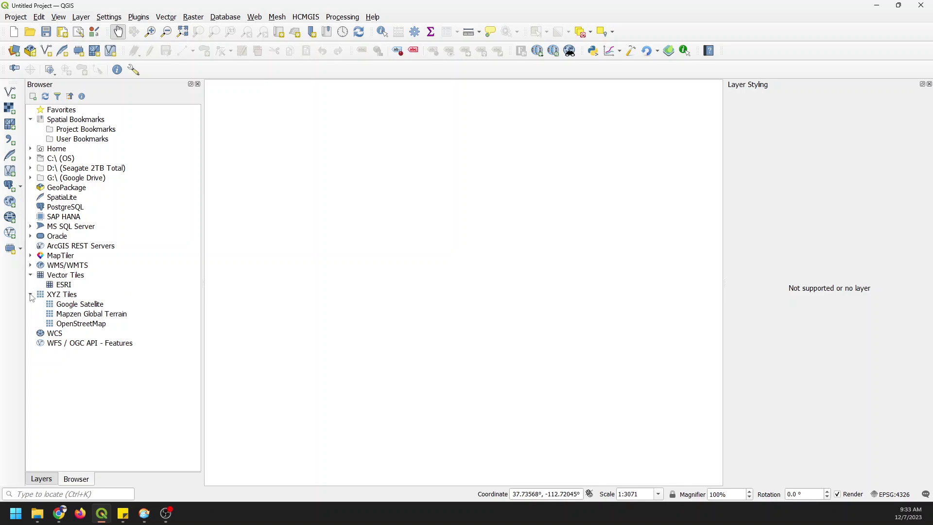
# - Collapse Vector Tiles and select OpenStreetMap under XYZ Tiles
pyautogui.click(31, 275)
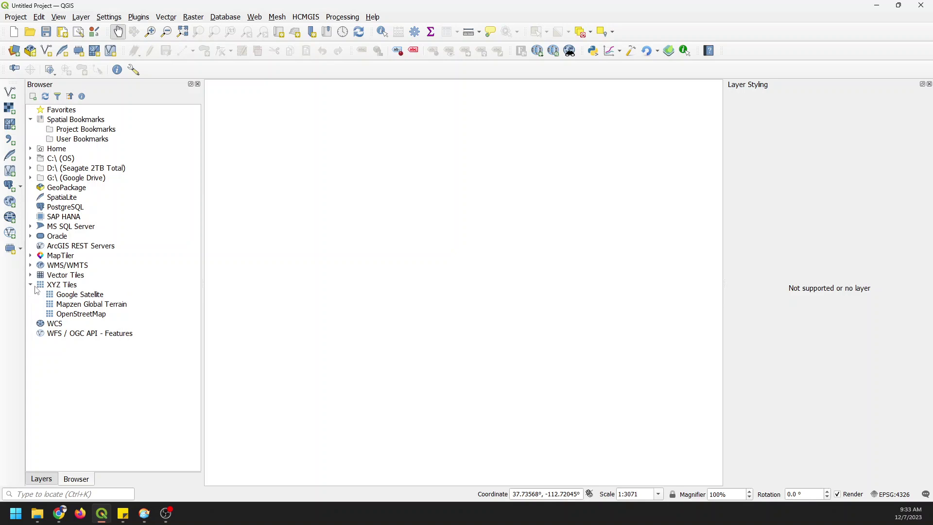
pyautogui.click(32, 285)
pyautogui.click(32, 285)
pyautogui.click(80, 314)
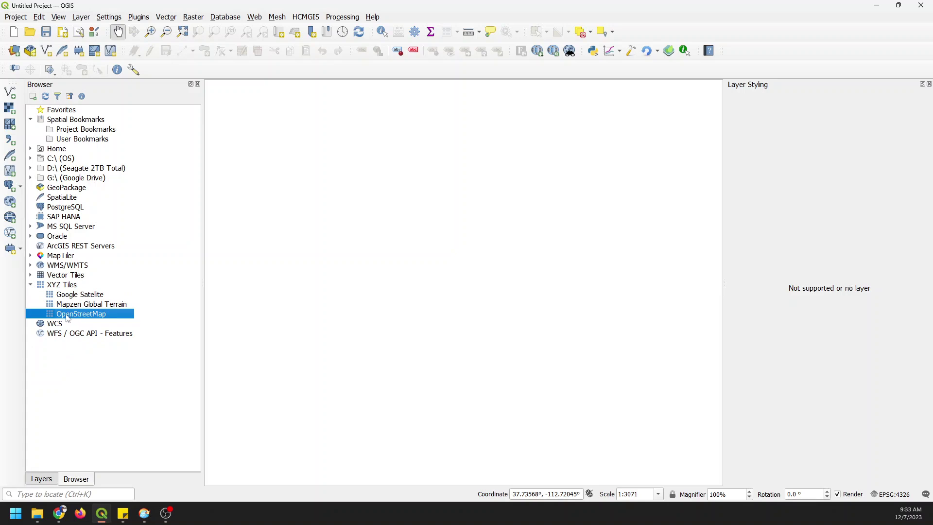
# - Add the OpenStreetMap basemap to the map canvas
pyautogui.moveTo(67, 317); pyautogui.dragTo(382, 297)
pyautogui.scroll(2, 470, 285)
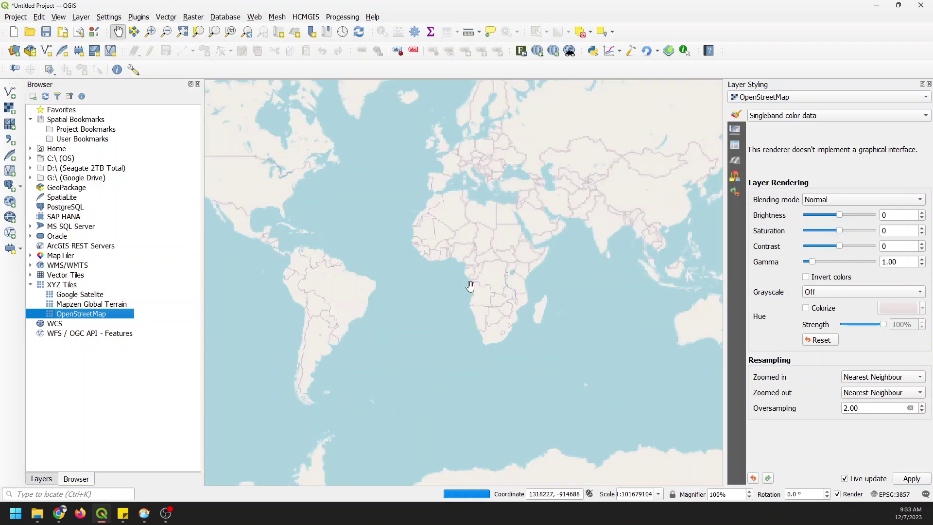
pyautogui.scroll(4, 594, 237)
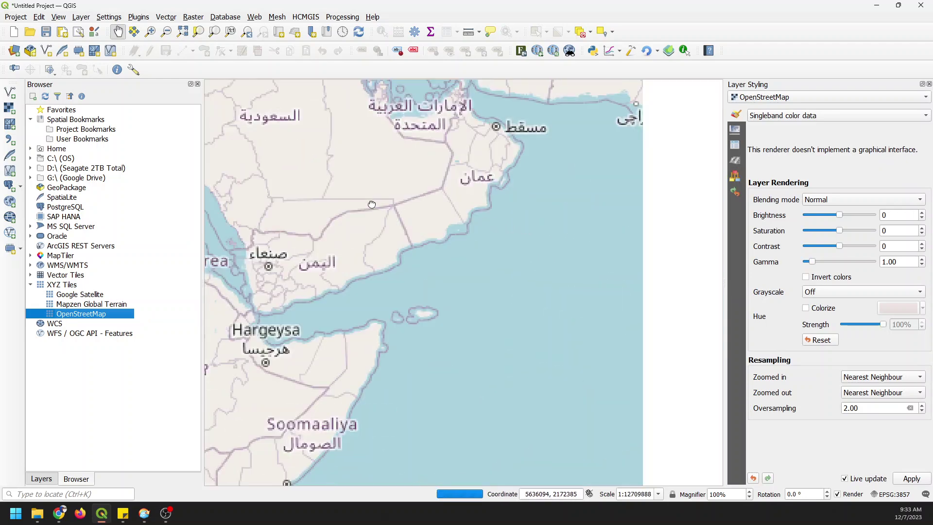
pyautogui.moveTo(213, 204); pyautogui.dragTo(504, 300)
pyautogui.scroll(1, 503, 300)
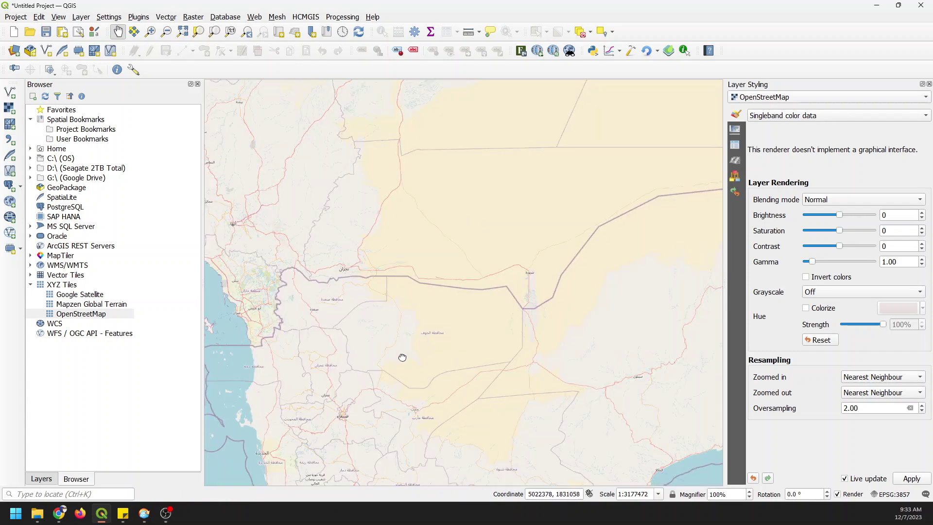
pyautogui.moveTo(402, 358); pyautogui.dragTo(481, 198)
pyautogui.scroll(4, 360, 215)
pyautogui.scroll(1, 372, 241)
pyautogui.scroll(-11, 374, 245)
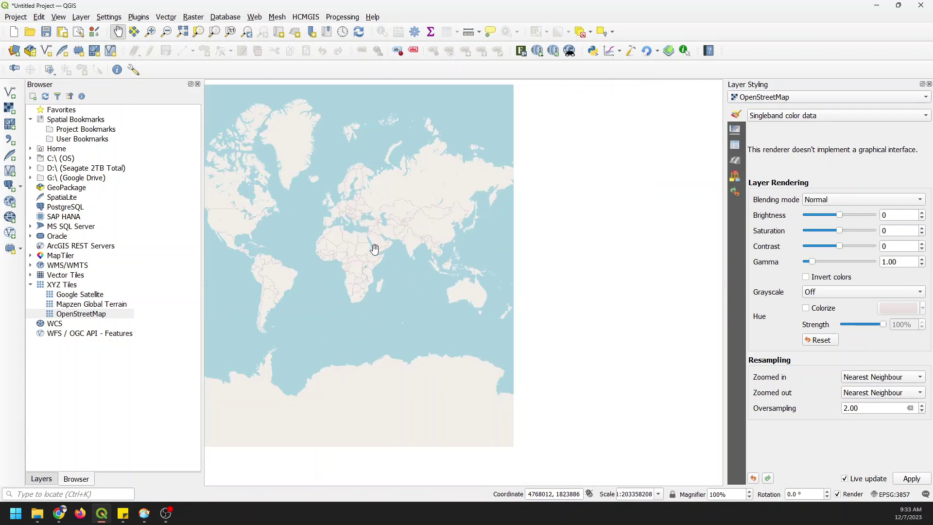
# - Zoom and pan from North America to the foothills west of Denver near Golden, Colorado
pyautogui.moveTo(343, 249); pyautogui.dragTo(464, 253)
pyautogui.scroll(3, 414, 255)
pyautogui.scroll(1, 374, 266)
pyautogui.scroll(1, 352, 282)
pyautogui.moveTo(352, 282); pyautogui.dragTo(452, 243)
pyautogui.scroll(1, 421, 243)
pyautogui.scroll(1, 421, 243)
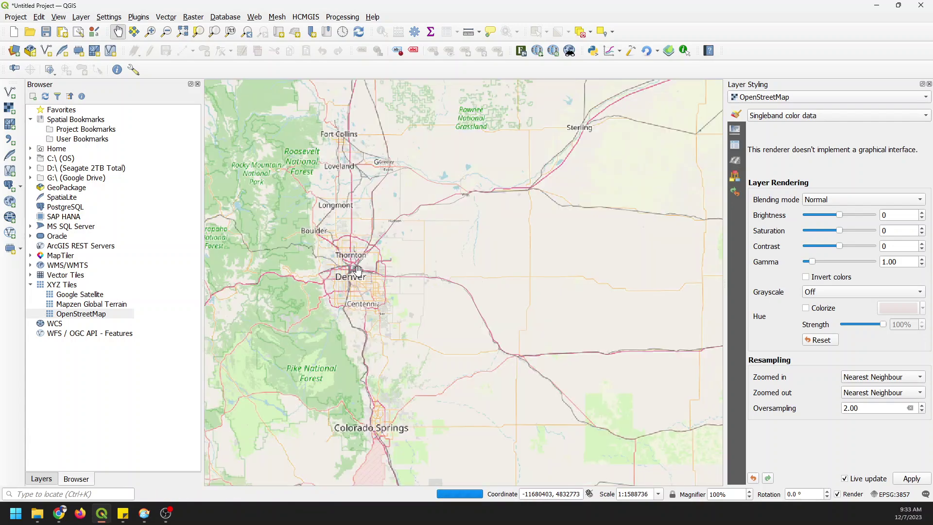
pyautogui.moveTo(362, 267); pyautogui.dragTo(421, 276)
pyautogui.scroll(1, 393, 266)
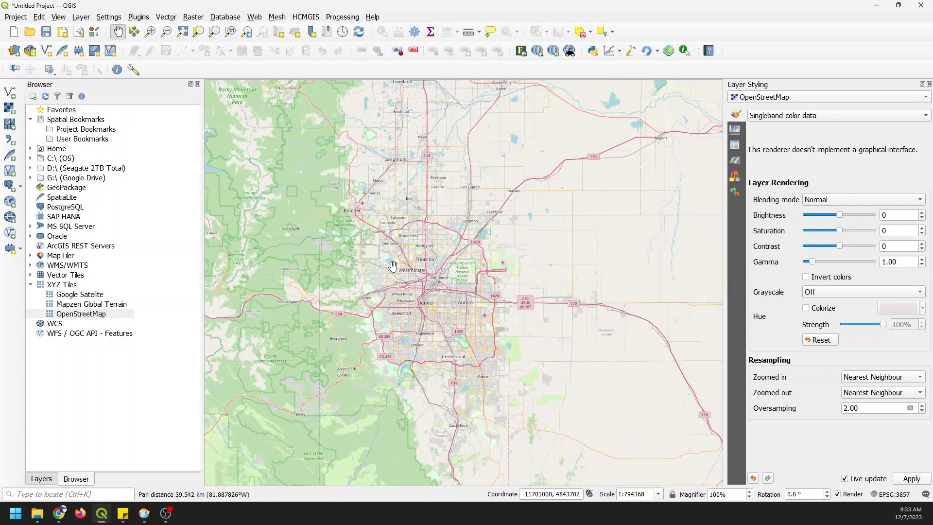
pyautogui.scroll(1, 394, 267)
pyautogui.scroll(-1, 445, 289)
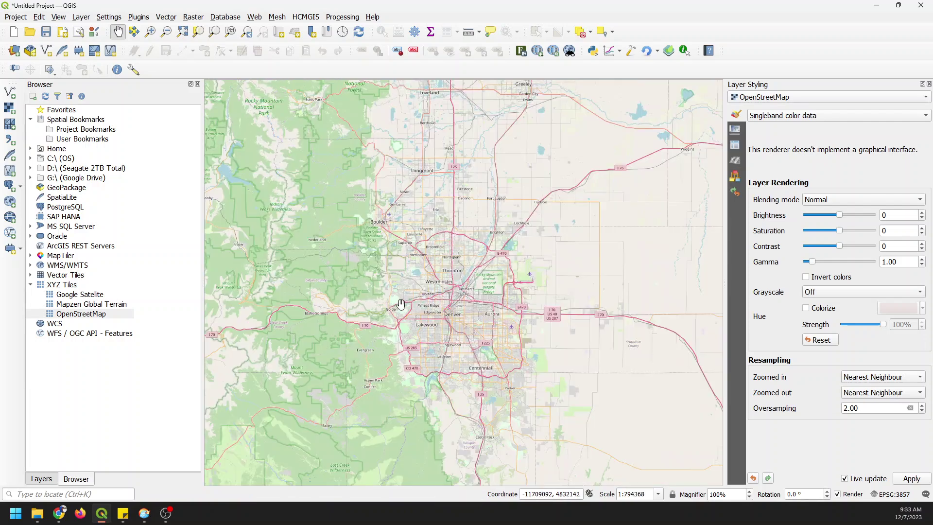
pyautogui.moveTo(372, 287); pyautogui.dragTo(481, 285)
pyautogui.scroll(2, 485, 284)
pyautogui.scroll(1, 486, 283)
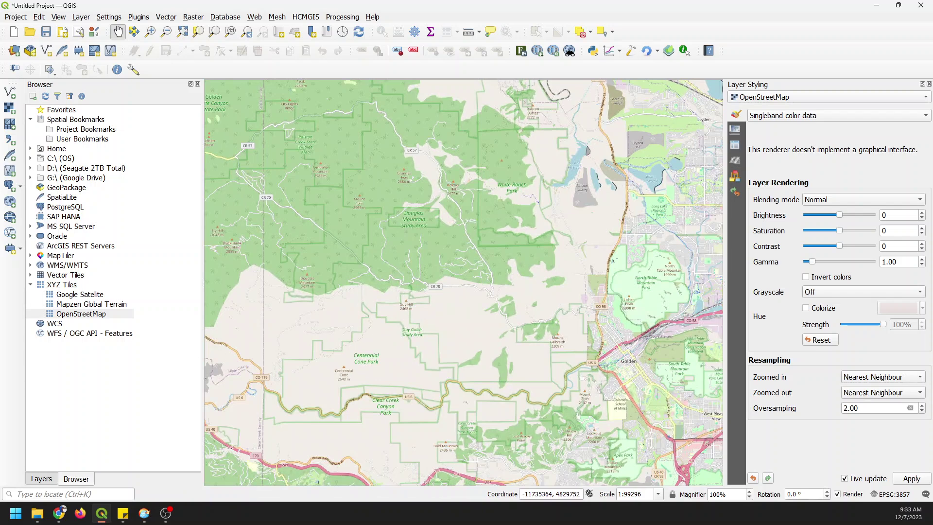
# - Remove the OpenStreetMap layer from the project
pyautogui.click(42, 479)
pyautogui.rightClick(80, 110)
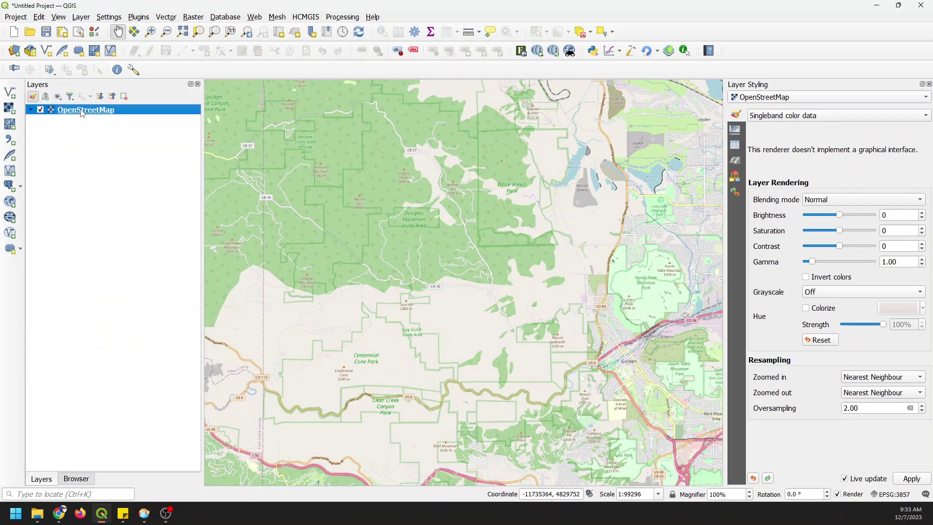
pyautogui.click(143, 223)
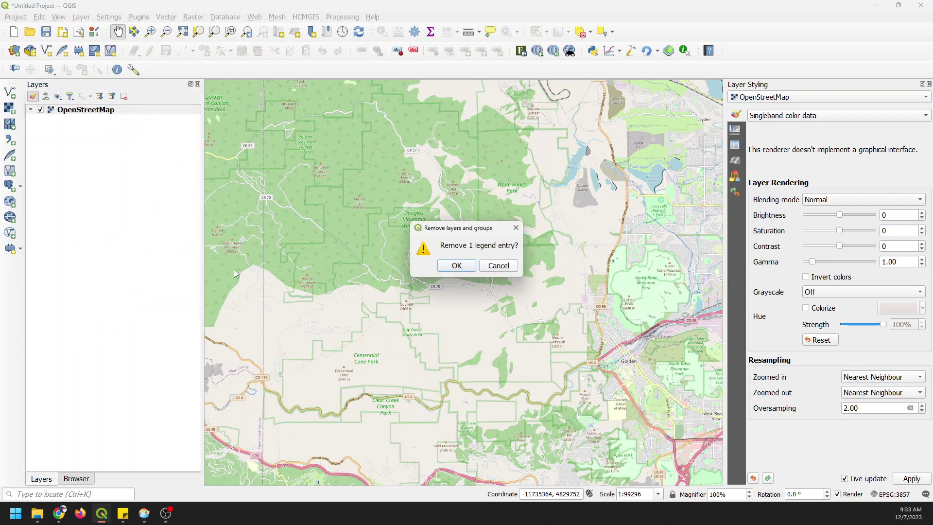
pyautogui.click(469, 265)
# - In the Browser, expand C:\ > temp > geopackage_example.gpkg to list its layers
pyautogui.click(94, 478)
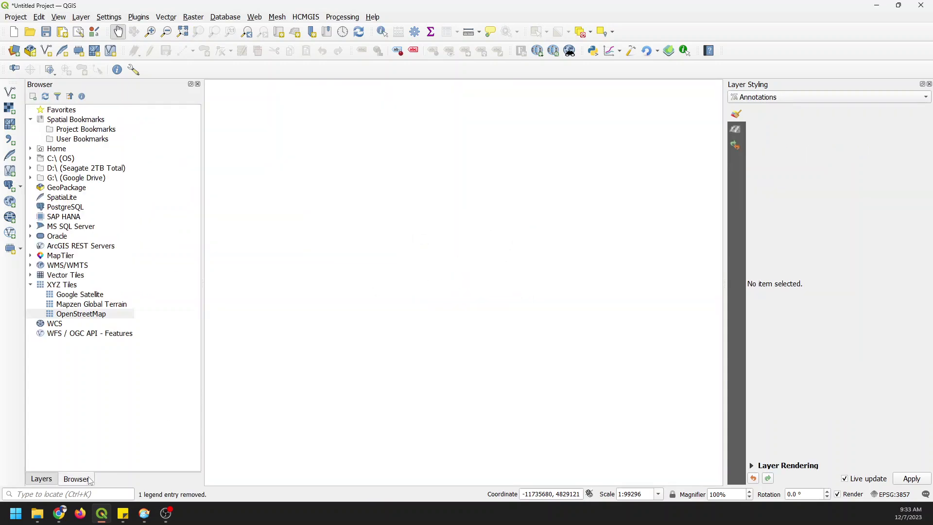
pyautogui.click(31, 159)
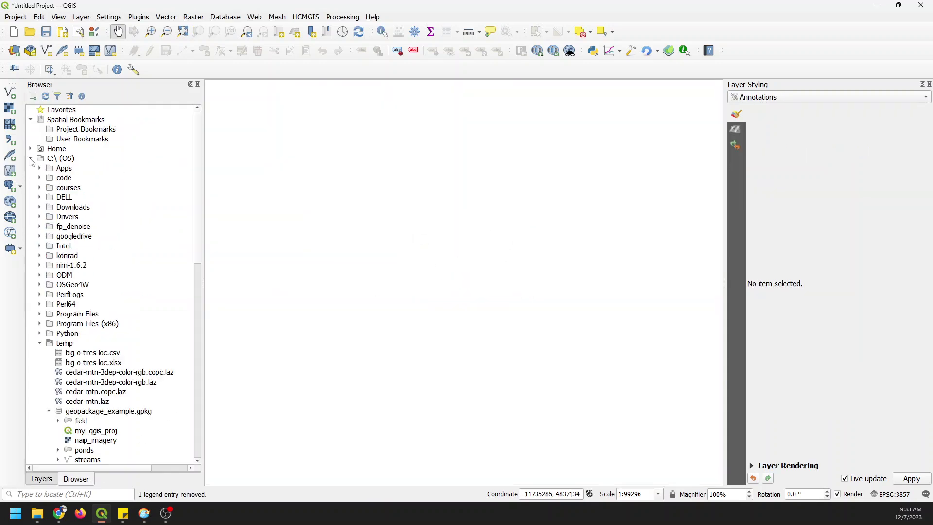
pyautogui.scroll(-3, 117, 305)
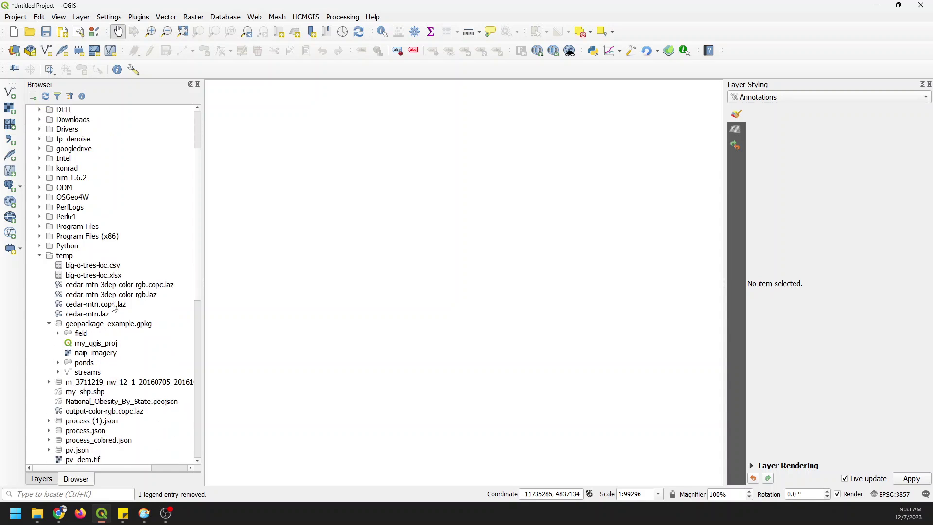
pyautogui.scroll(-1, 115, 308)
pyautogui.click(49, 295)
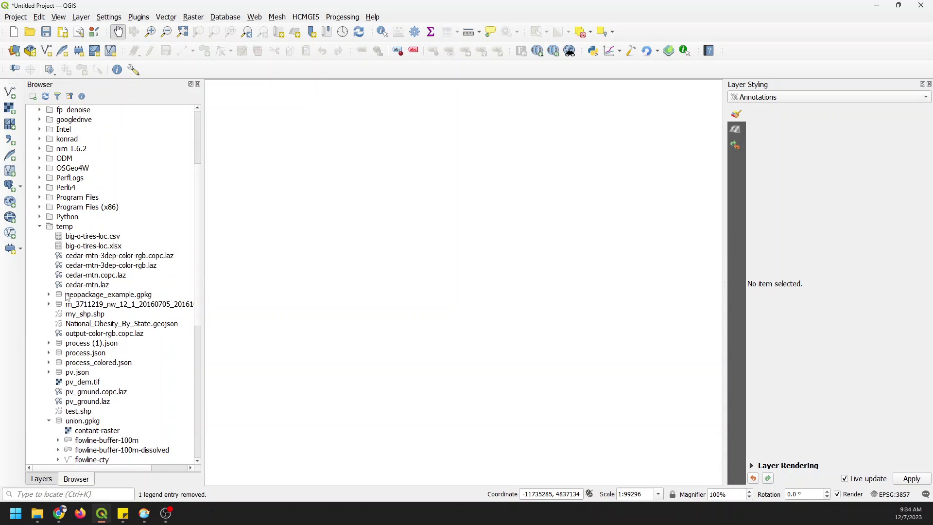
pyautogui.click(49, 295)
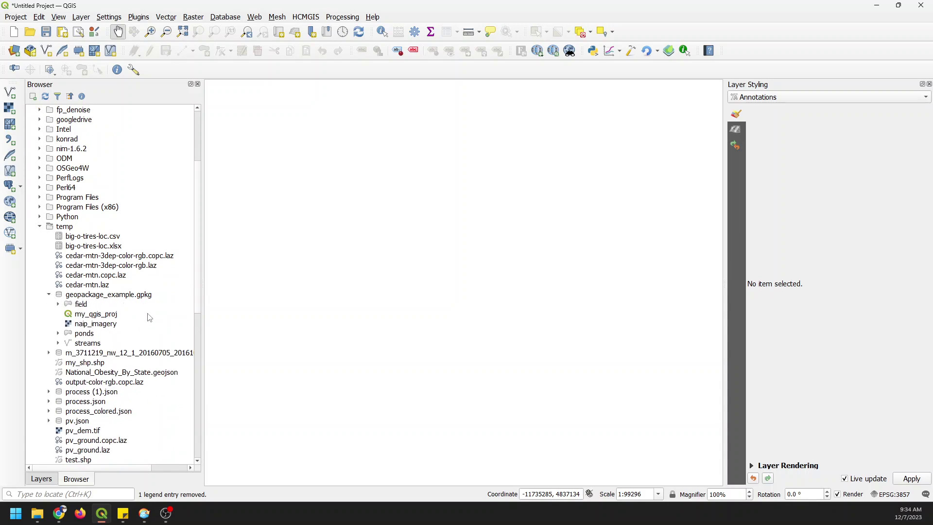
pyautogui.scroll(-1, 149, 318)
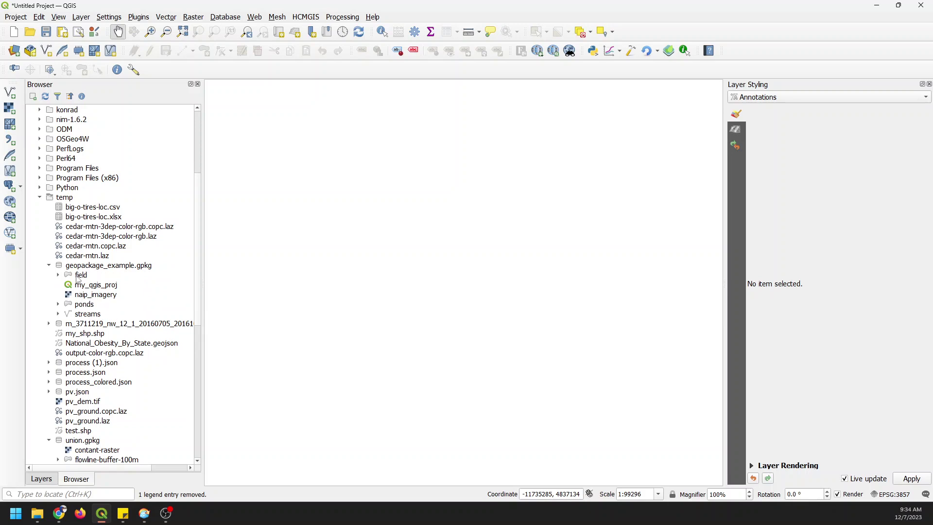
# - Add the field, ponds and streams layers to the map, then select the naip_imagery raster
pyautogui.moveTo(78, 279); pyautogui.dragTo(277, 275)
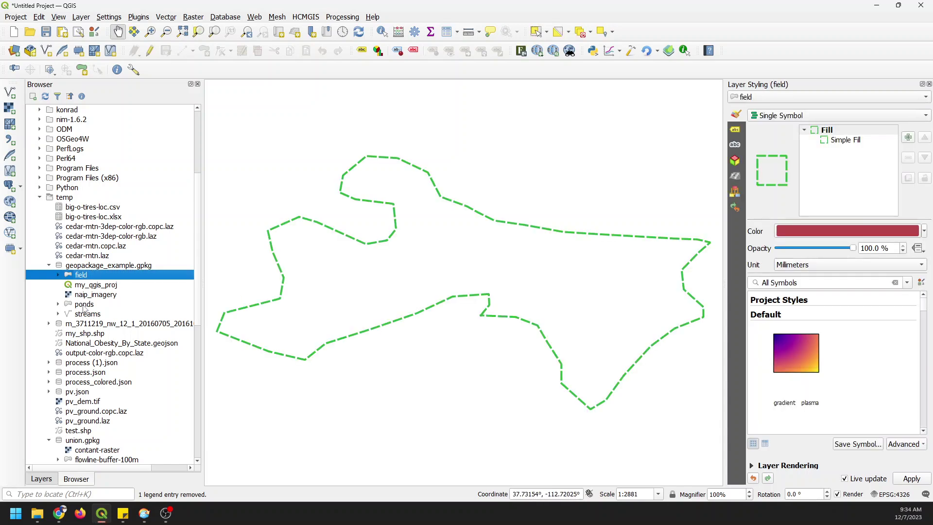
pyautogui.moveTo(84, 305); pyautogui.dragTo(334, 298)
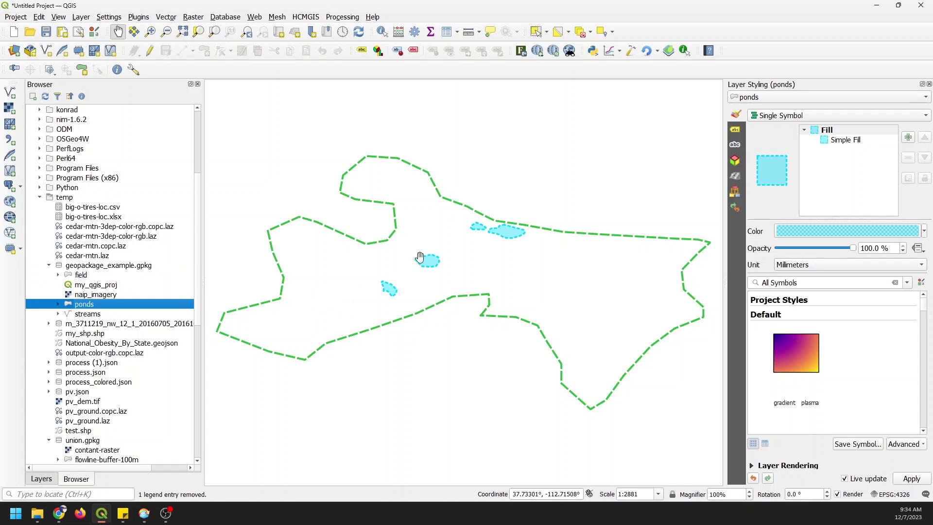
pyautogui.moveTo(92, 315); pyautogui.dragTo(368, 319)
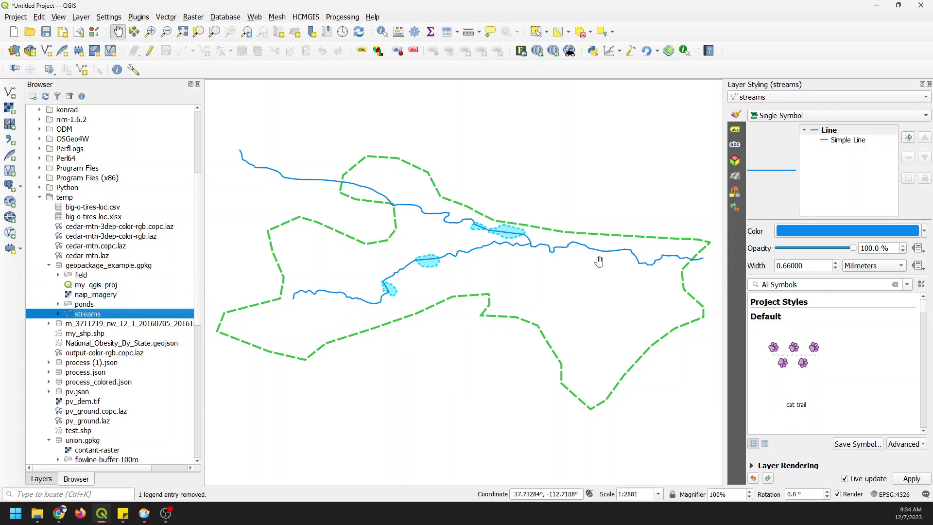
pyautogui.moveTo(573, 272); pyautogui.dragTo(582, 291)
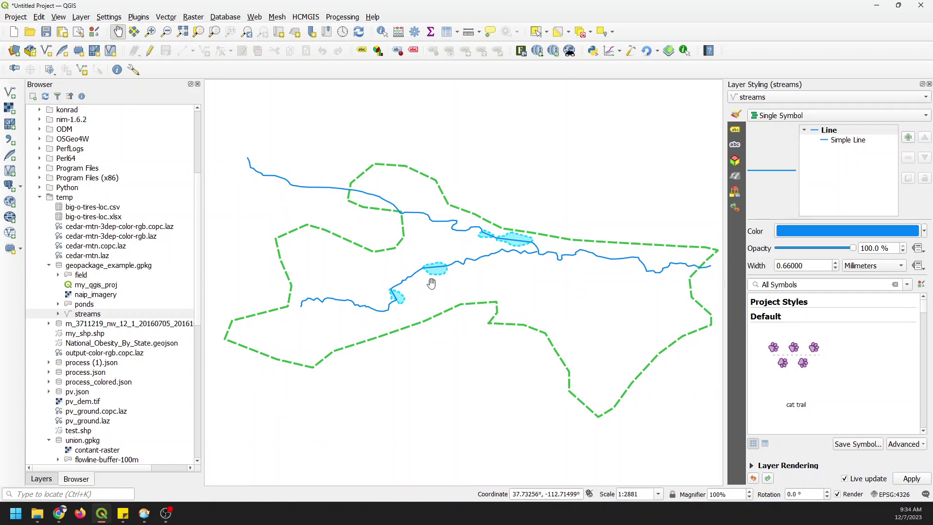
pyautogui.click(83, 297)
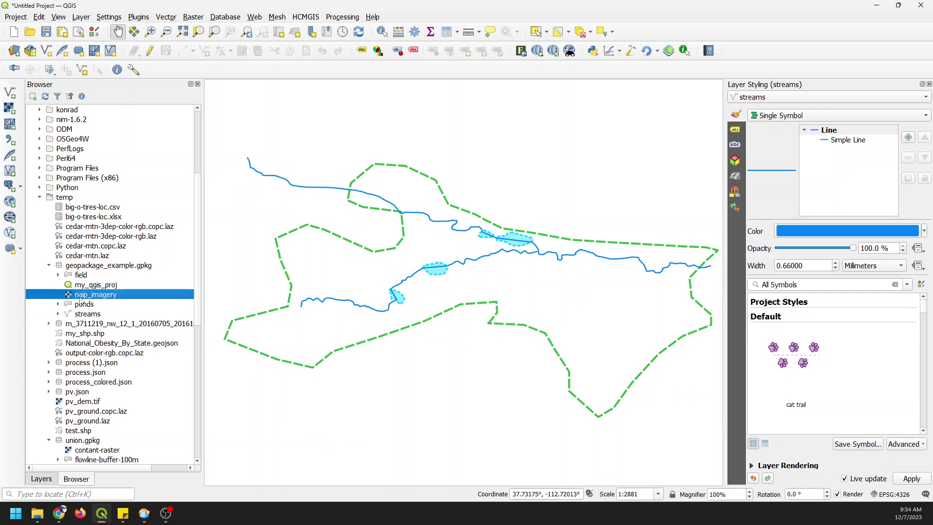
# - Add the naip_imagery aerial photo to the map and review its styling settings
pyautogui.moveTo(80, 300); pyautogui.dragTo(409, 305)
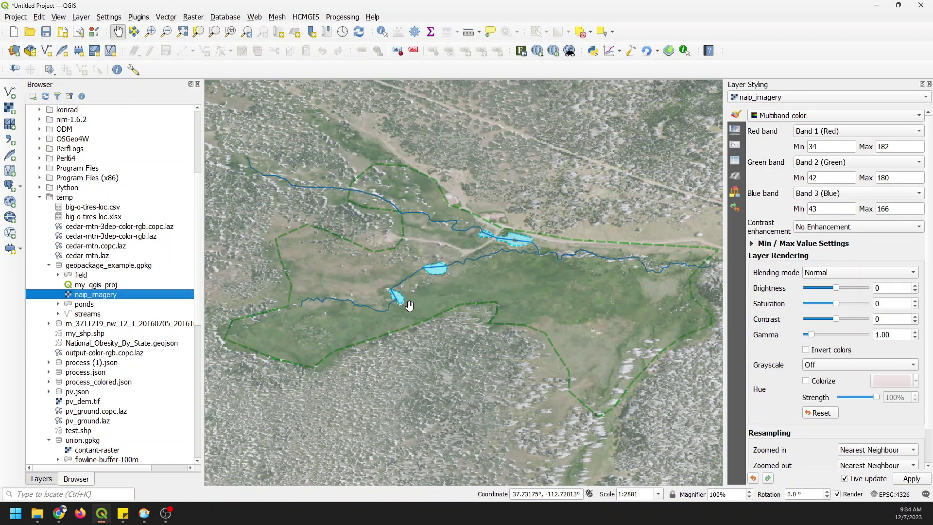
pyautogui.click(42, 479)
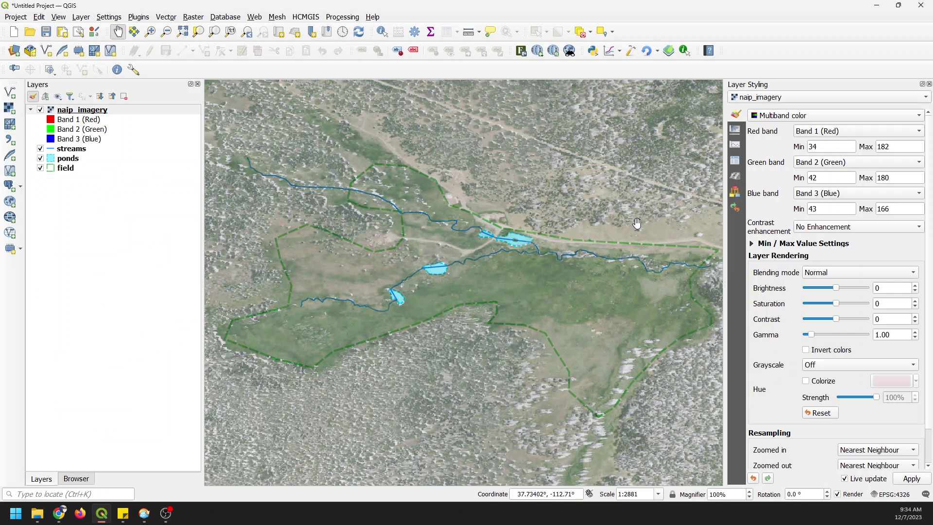
pyautogui.click(736, 146)
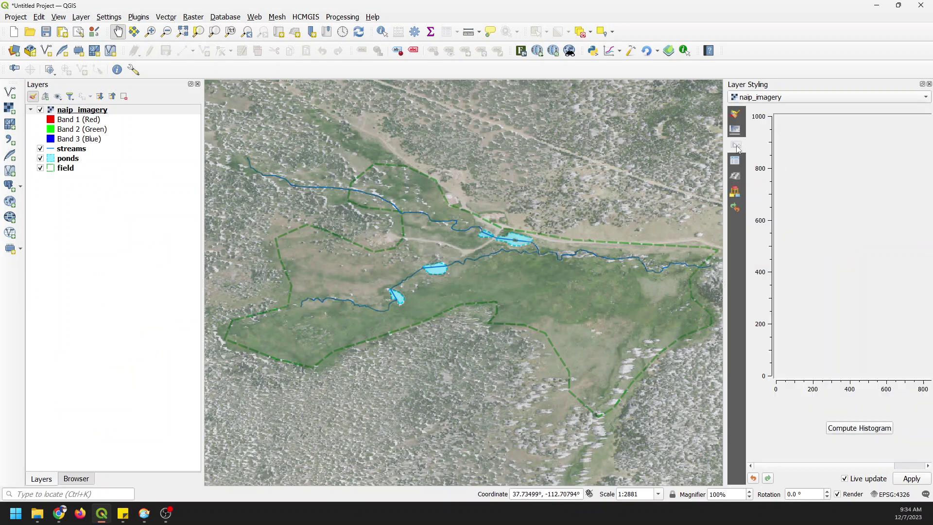
pyautogui.click(736, 131)
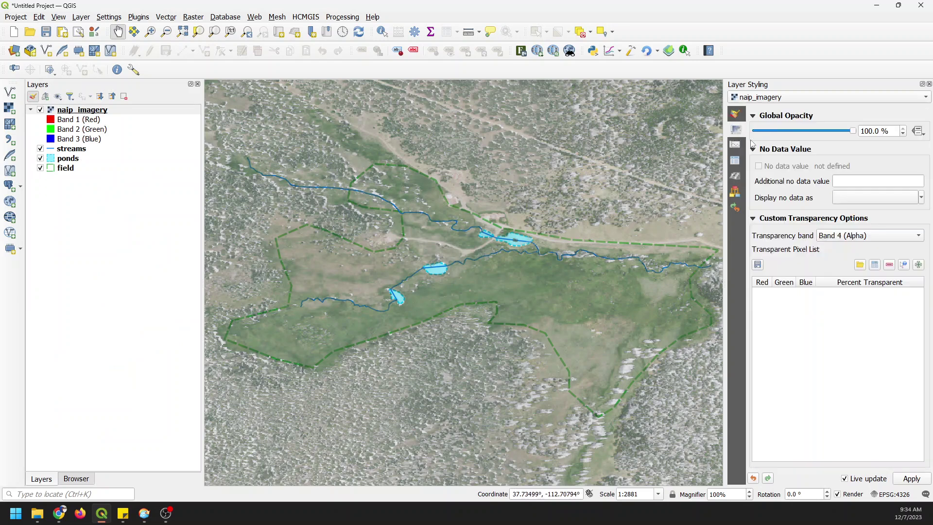
pyautogui.click(736, 114)
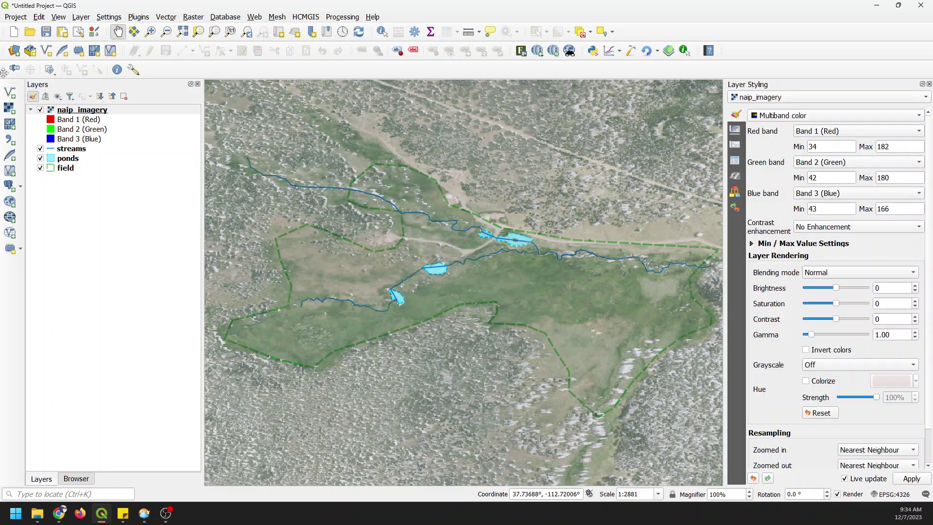
# - Set the naip_imagery Transparency band to None so it displays in full colour
pyautogui.click(86, 18)
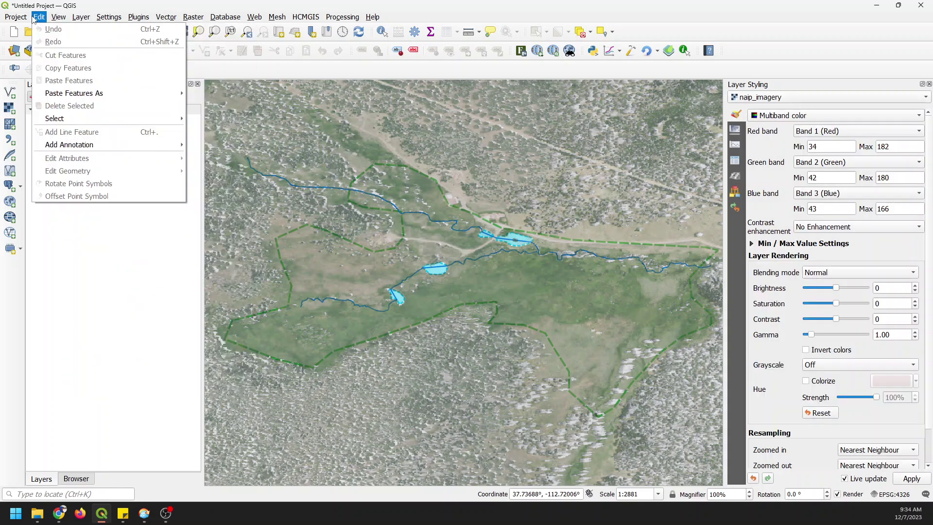
pyautogui.moveTo(110, 17)
pyautogui.moveTo(58, 17)
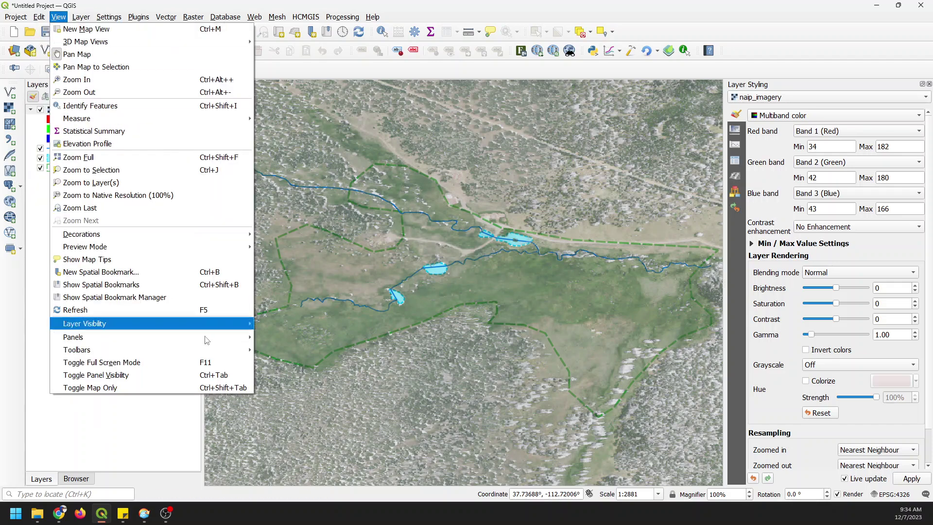
pyautogui.moveTo(248, 342)
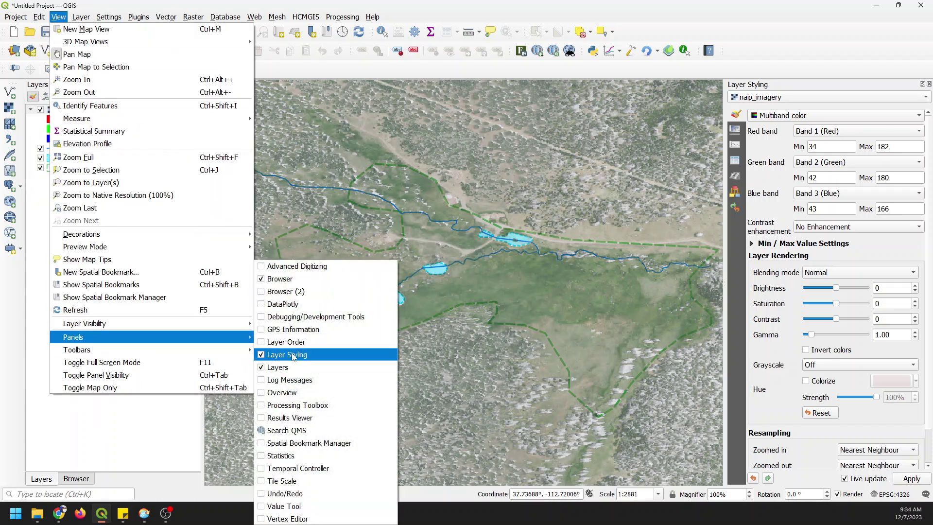
pyautogui.click(641, 5)
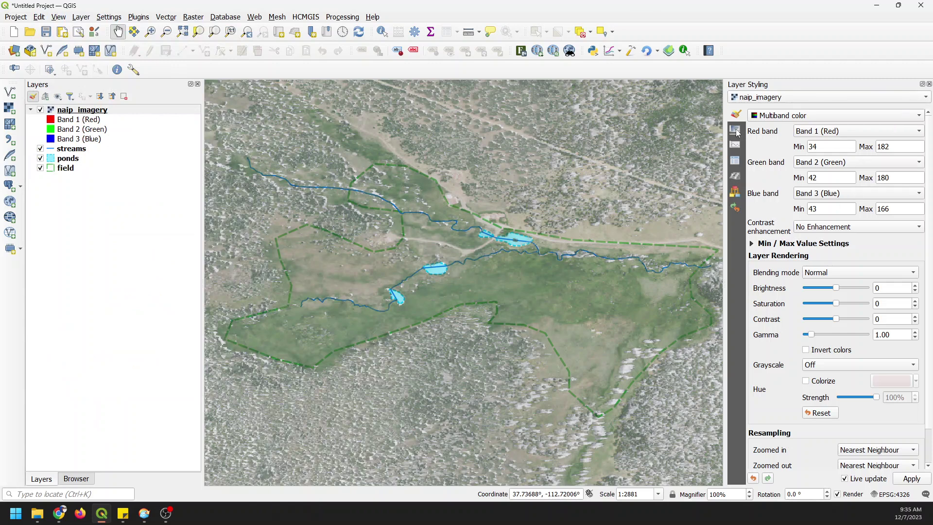
pyautogui.click(736, 132)
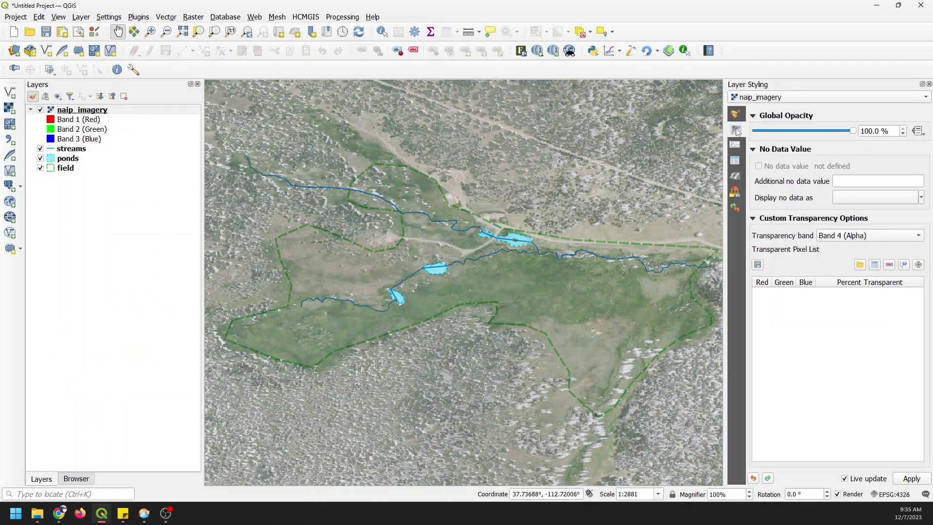
pyautogui.click(891, 237)
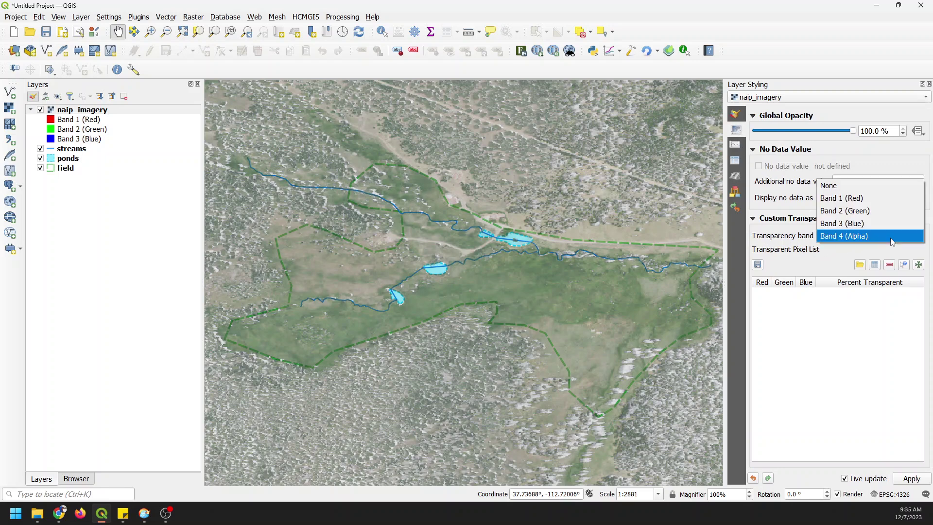
pyautogui.click(833, 189)
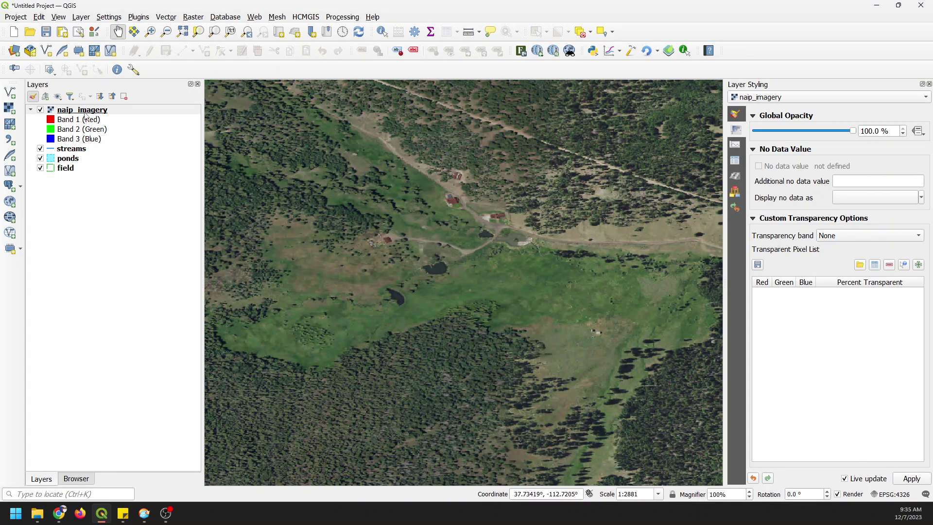
# - Move naip_imagery beneath streams, ponds and field, then select the field layer
pyautogui.moveTo(85, 114); pyautogui.dragTo(106, 177)
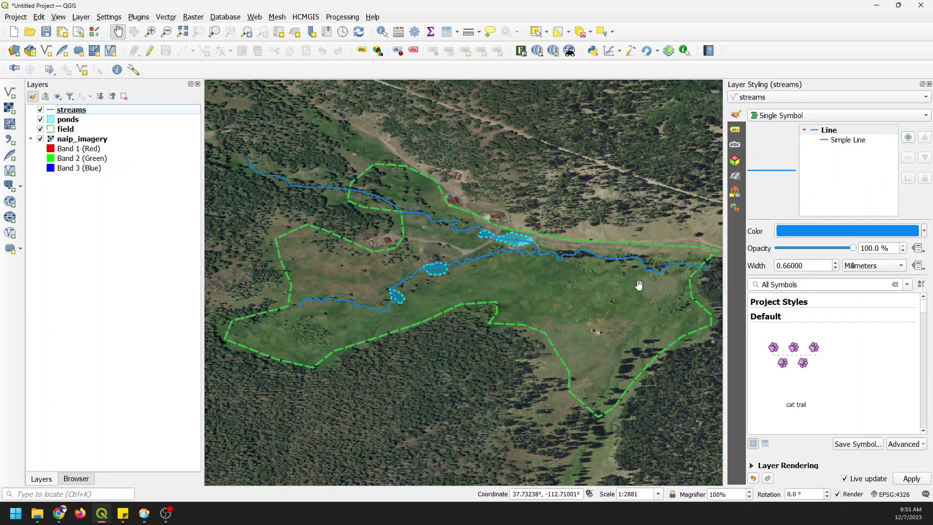
pyautogui.moveTo(584, 298); pyautogui.dragTo(563, 298)
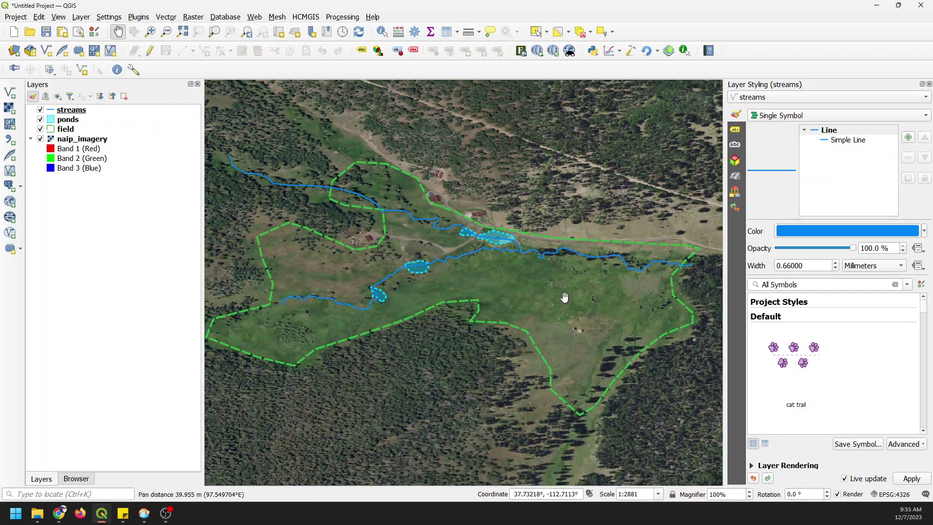
pyautogui.click(74, 120)
pyautogui.click(68, 131)
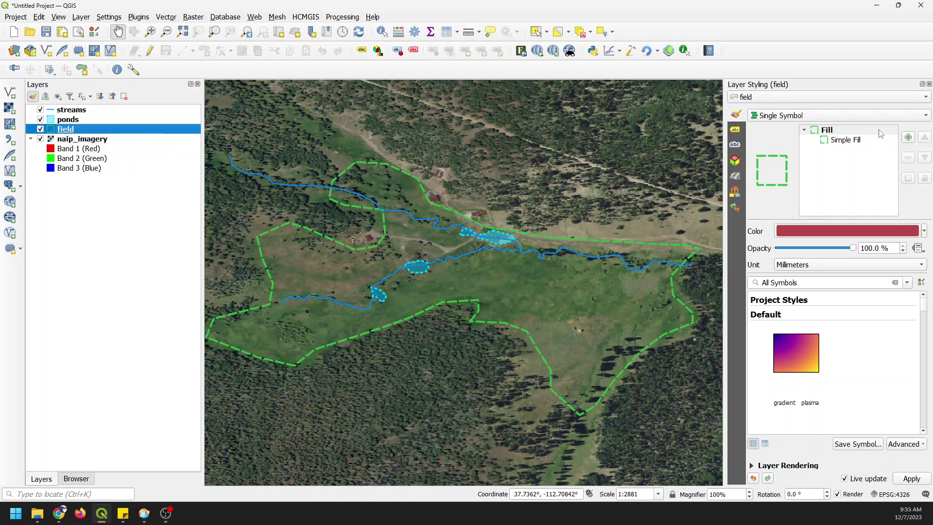
# - Set the field's Simple Fill style to Solid and paste its green stroke colour as the fill
pyautogui.click(847, 141)
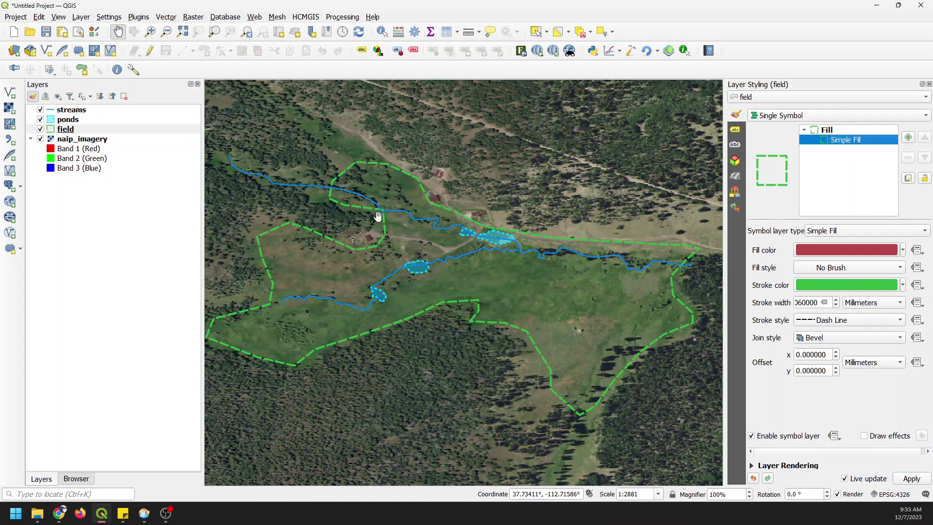
pyautogui.click(883, 273)
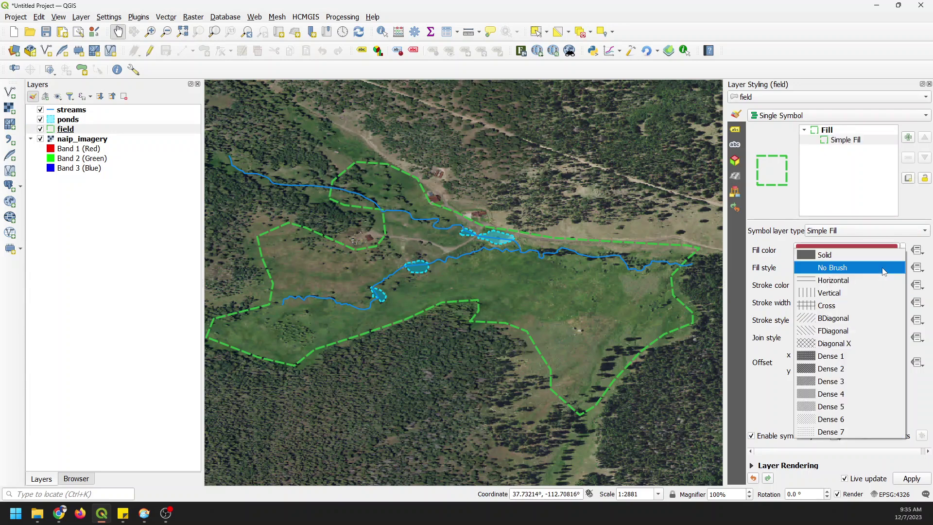
pyautogui.click(825, 255)
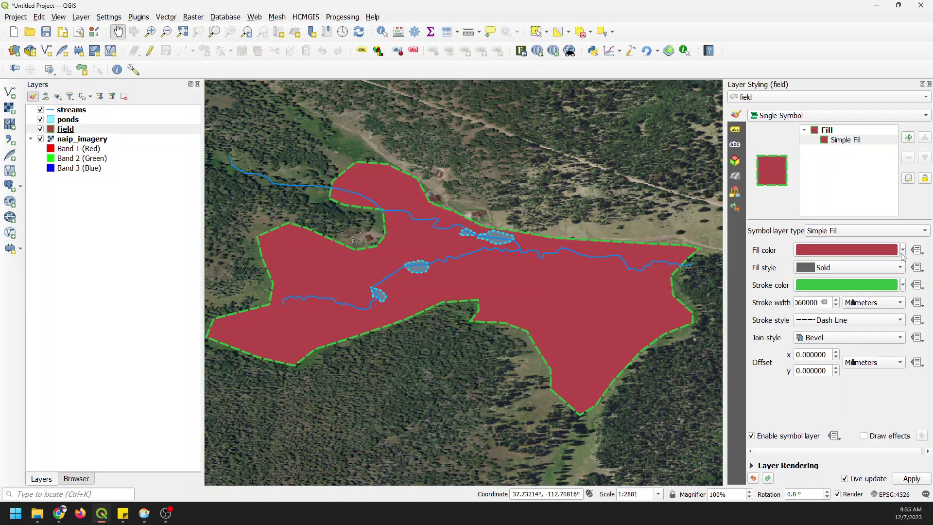
pyautogui.moveTo(902, 256)
pyautogui.click(904, 286)
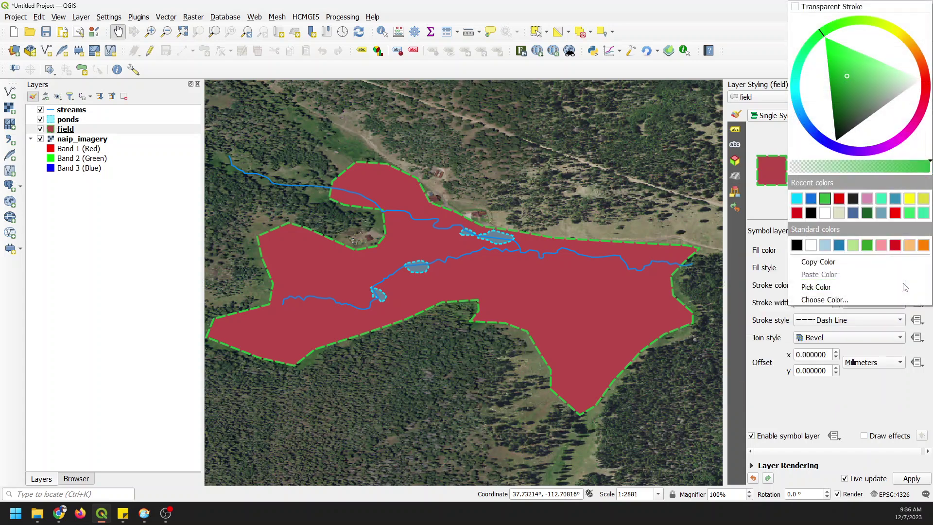
pyautogui.click(830, 267)
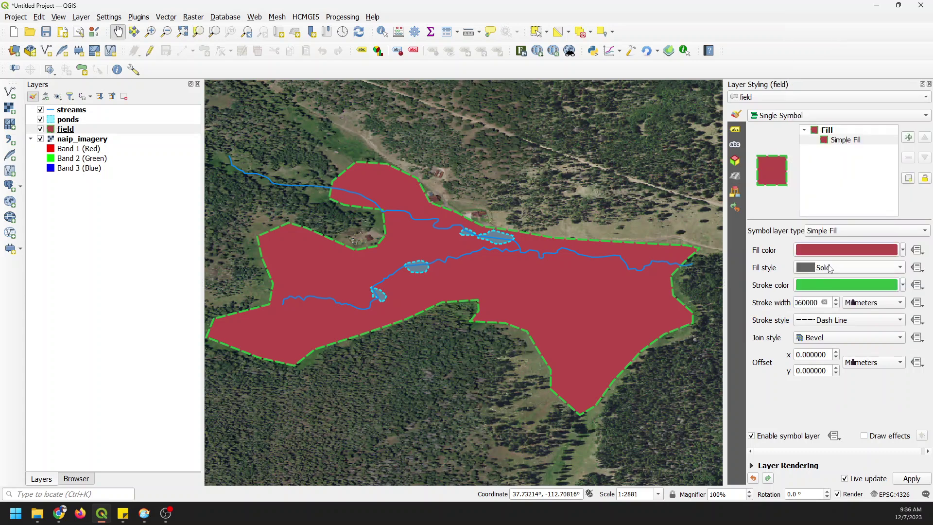
pyautogui.click(904, 251)
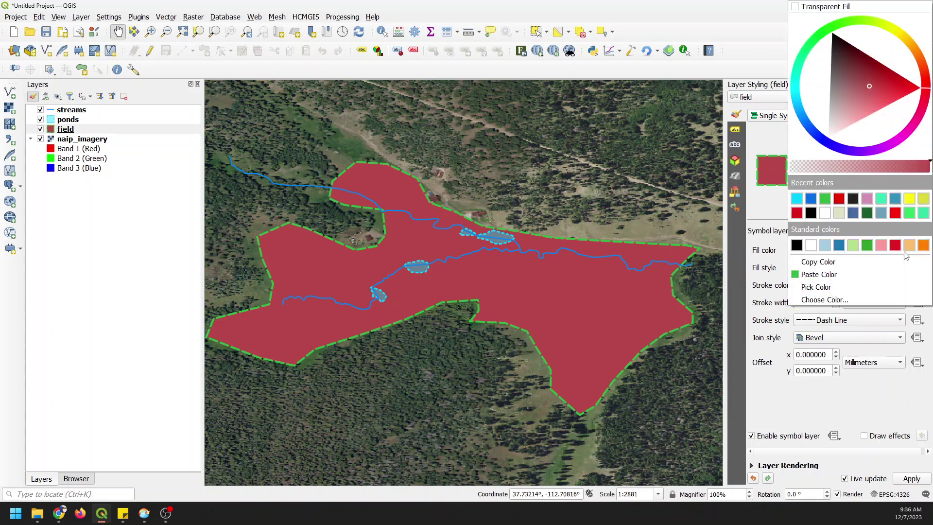
pyautogui.click(828, 274)
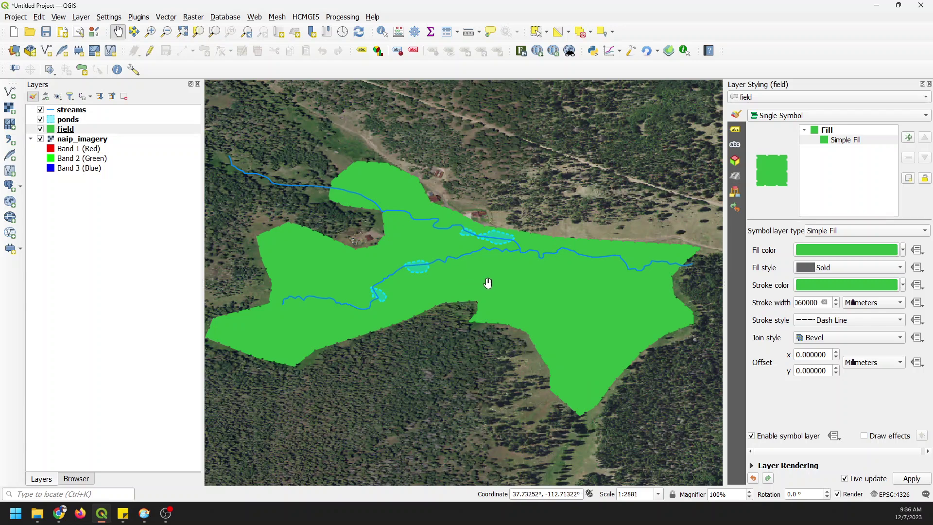
# - Lower the field's green fill opacity in the colour picker so the imagery shows through
pyautogui.click(826, 248)
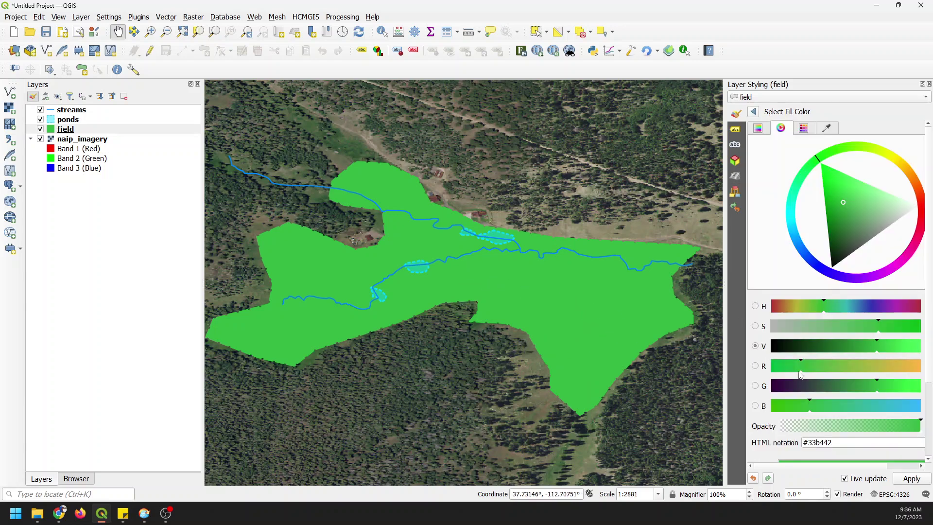
pyautogui.moveTo(870, 426); pyautogui.dragTo(815, 430)
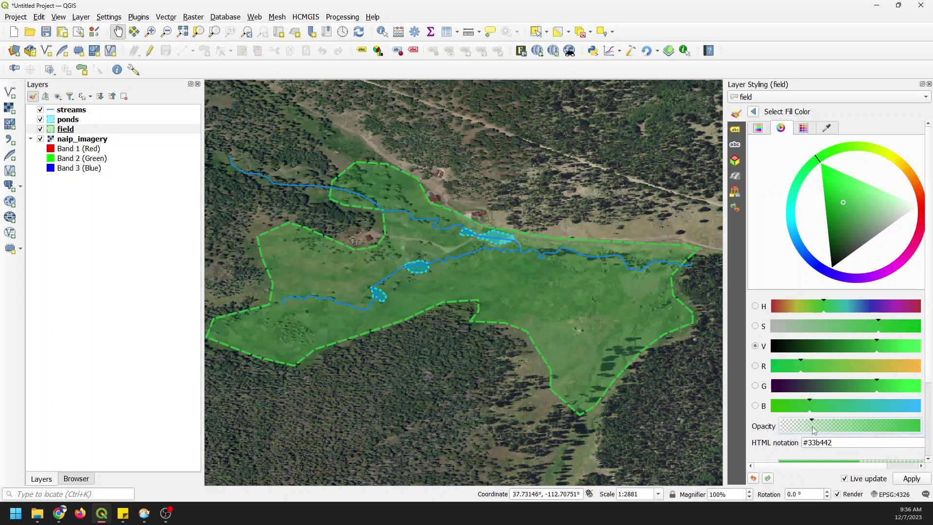
pyautogui.moveTo(809, 431); pyautogui.dragTo(846, 431)
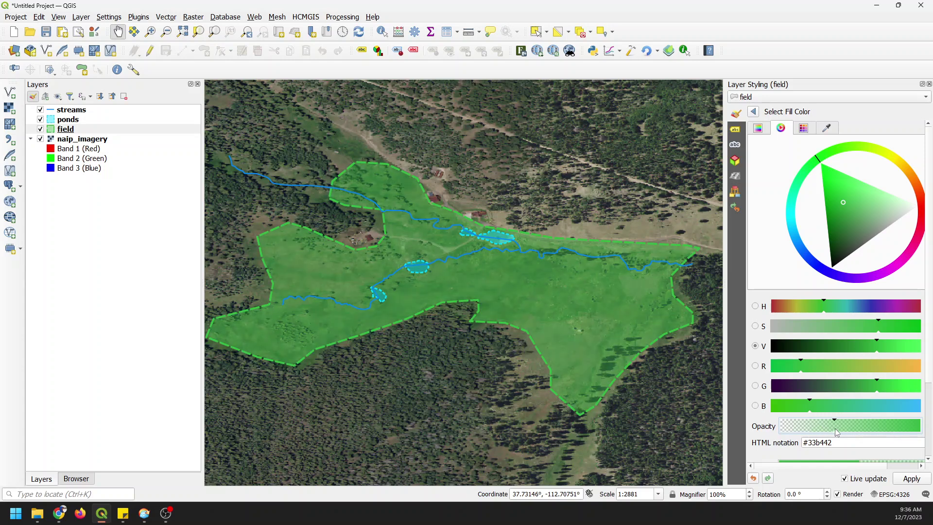
pyautogui.moveTo(836, 432); pyautogui.dragTo(830, 433)
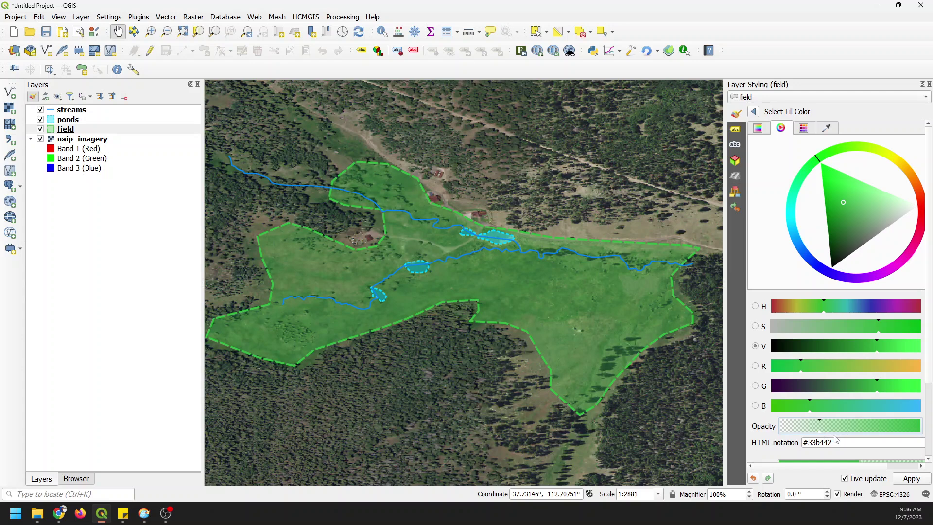
pyautogui.click(753, 112)
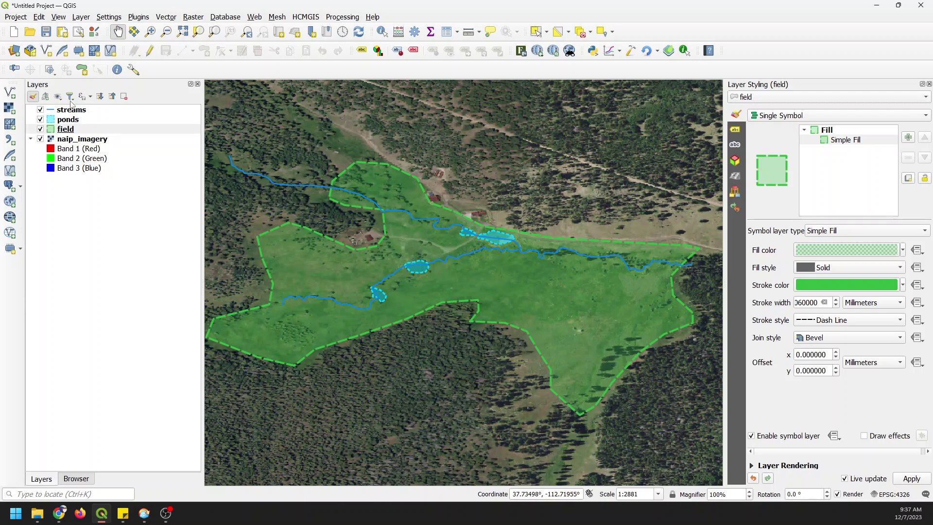
# - Create a new print layout named layout1 from the Project menu
pyautogui.click(16, 18)
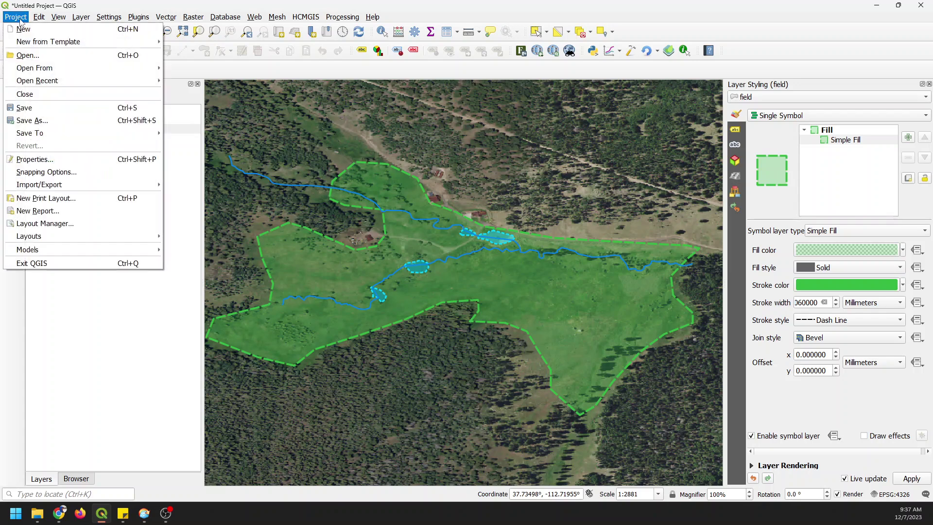
pyautogui.click(94, 196)
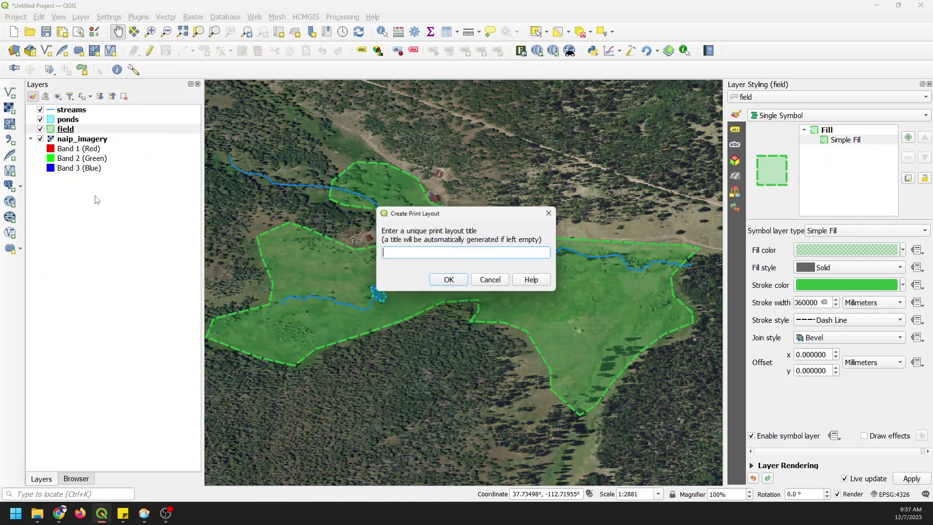
pyautogui.click(449, 281)
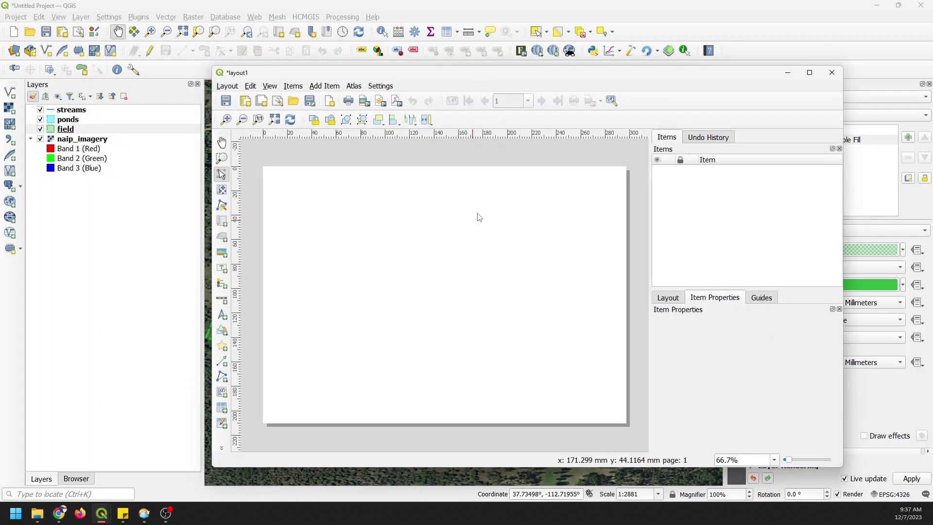
pyautogui.moveTo(606, 75); pyautogui.dragTo(564, 69)
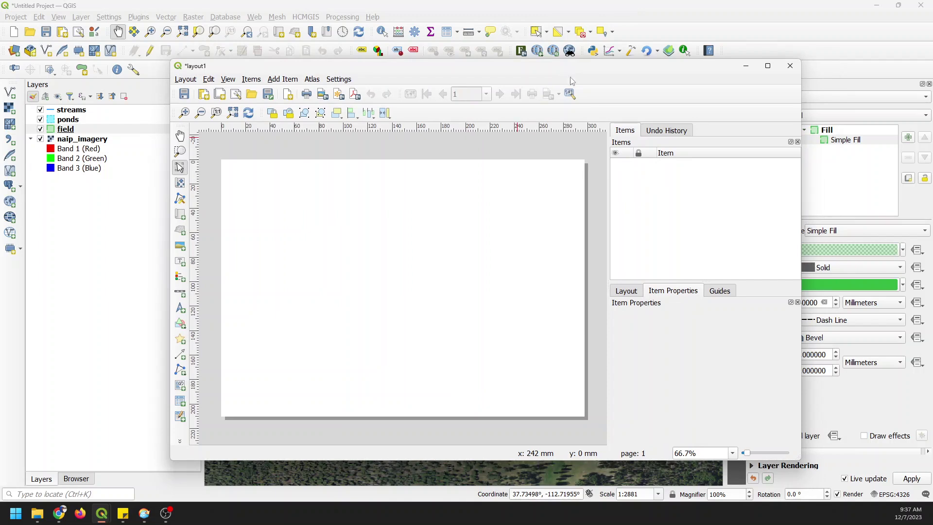
# - Draw a map frame across most of the layout page
pyautogui.click(182, 218)
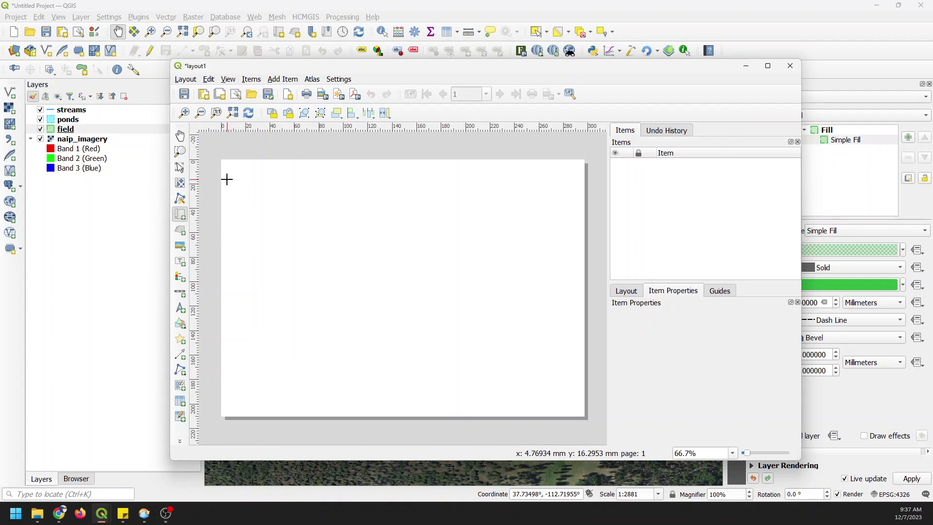
pyautogui.moveTo(227, 179); pyautogui.dragTo(580, 411)
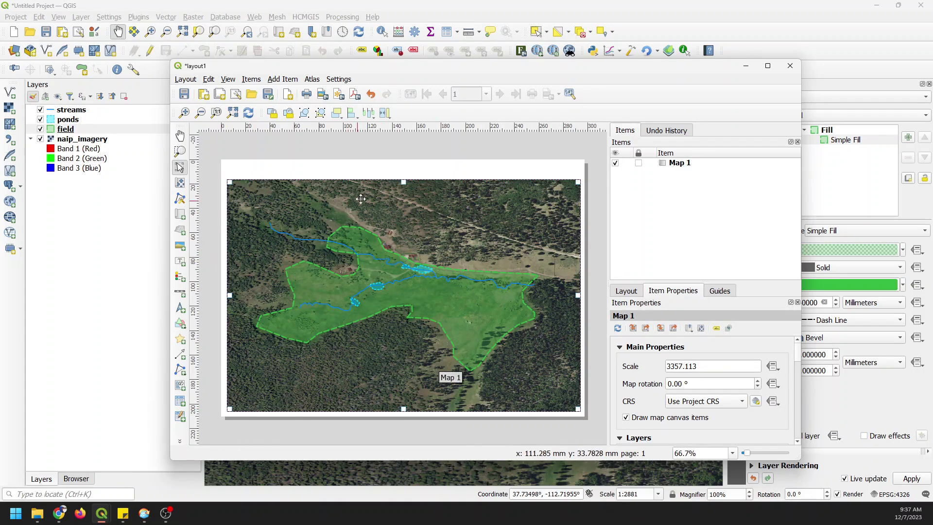
pyautogui.click(336, 7)
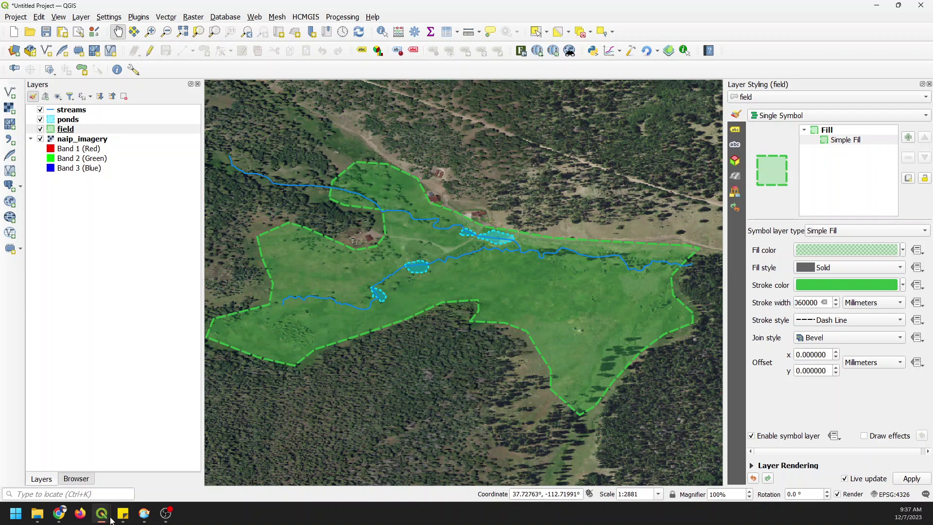
pyautogui.moveTo(104, 515)
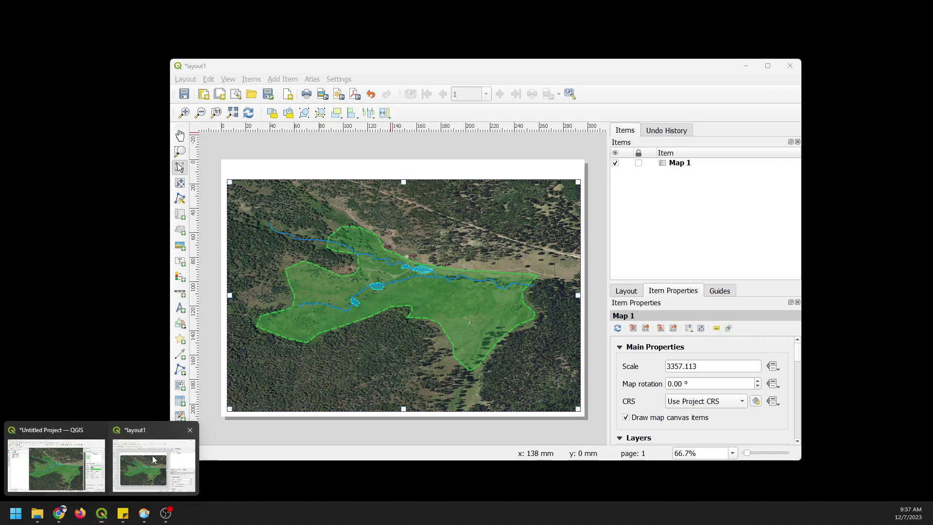
pyautogui.click(140, 456)
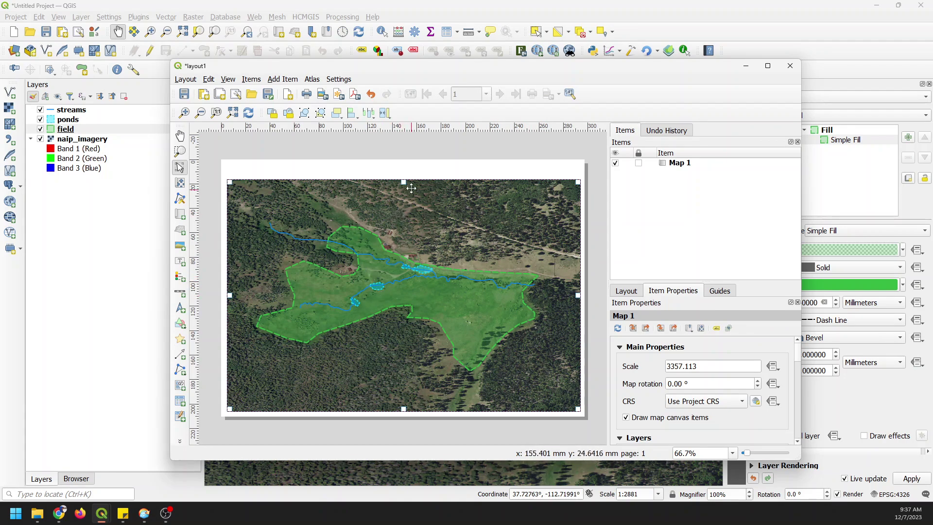
# - Stretch the map frame's top, bottom and left edges toward the page borders
pyautogui.moveTo(403, 182); pyautogui.dragTo(404, 166)
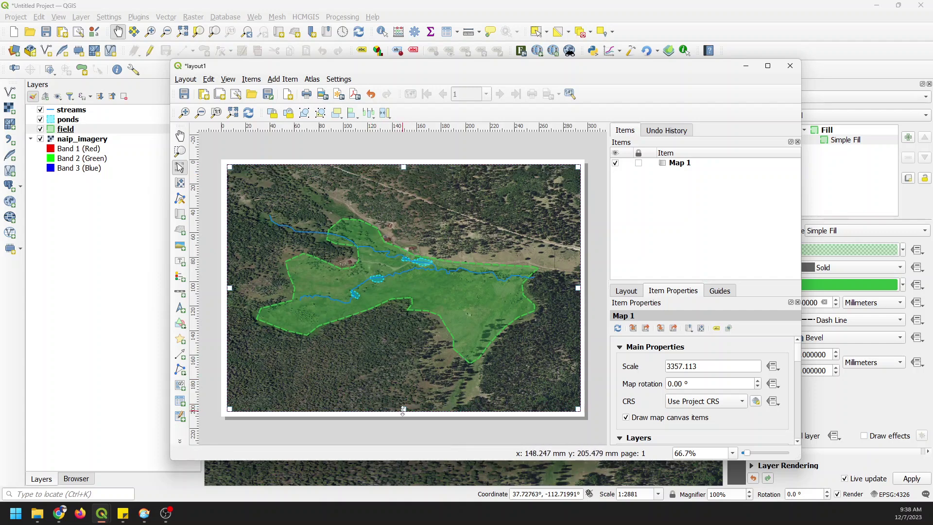
pyautogui.moveTo(402, 411); pyautogui.dragTo(403, 413)
pyautogui.moveTo(230, 287); pyautogui.dragTo(228, 287)
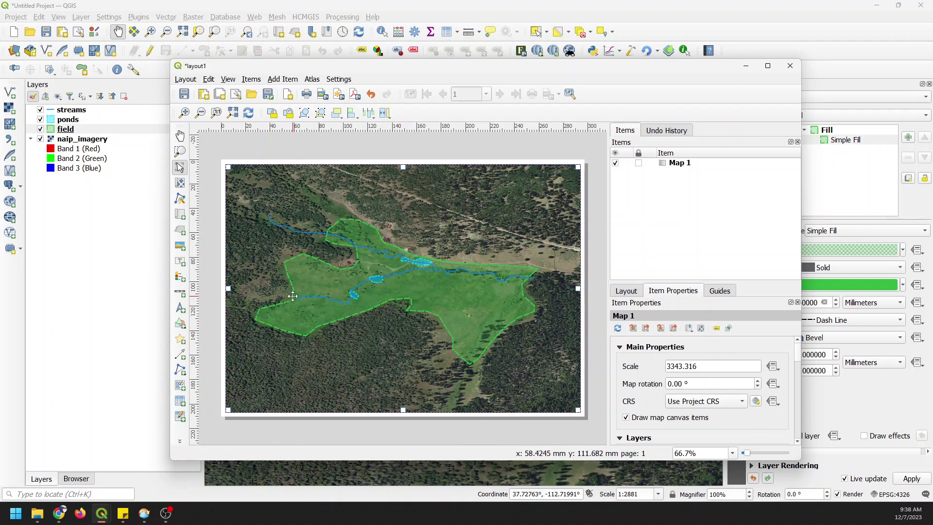
pyautogui.click(339, 79)
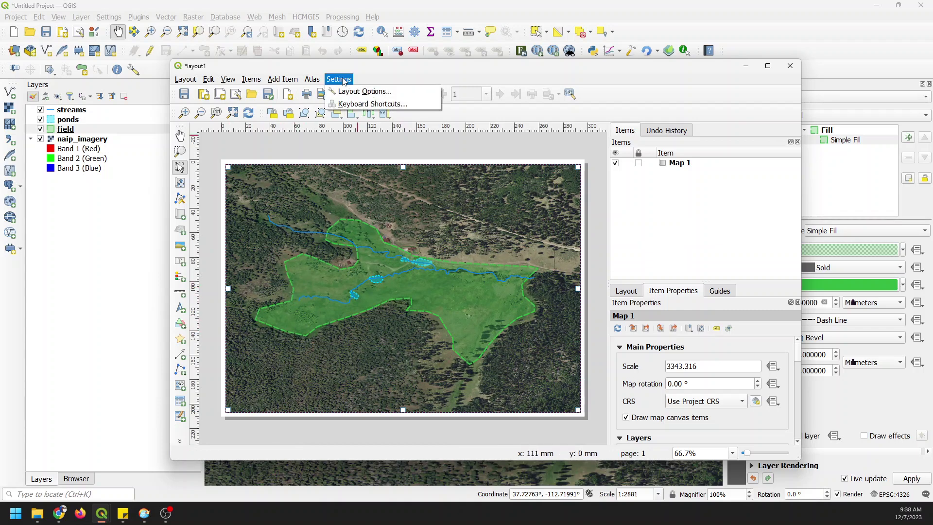
pyautogui.click(348, 93)
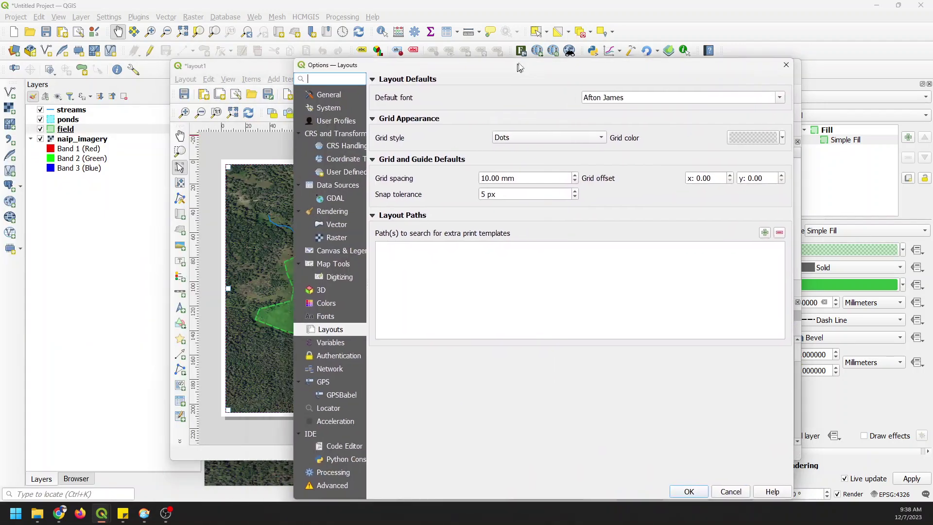
pyautogui.moveTo(516, 60); pyautogui.dragTo(485, 44)
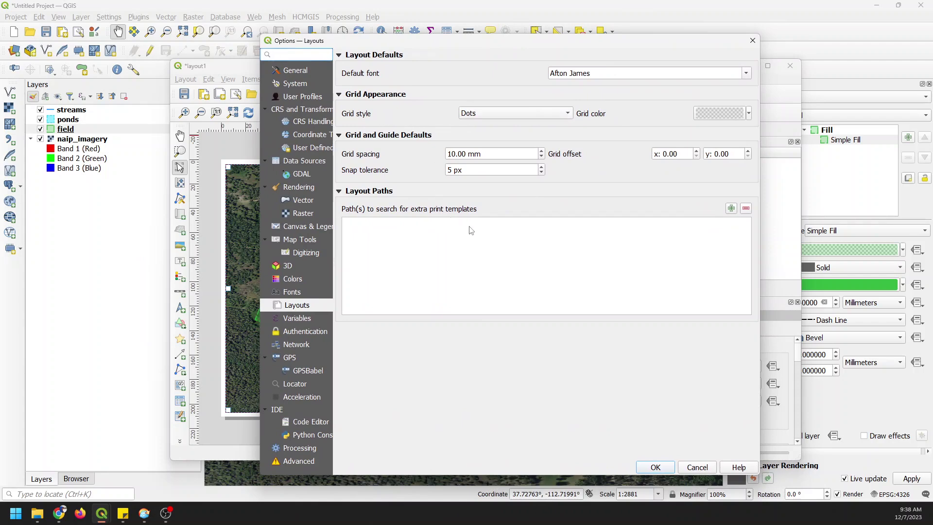
pyautogui.click(753, 42)
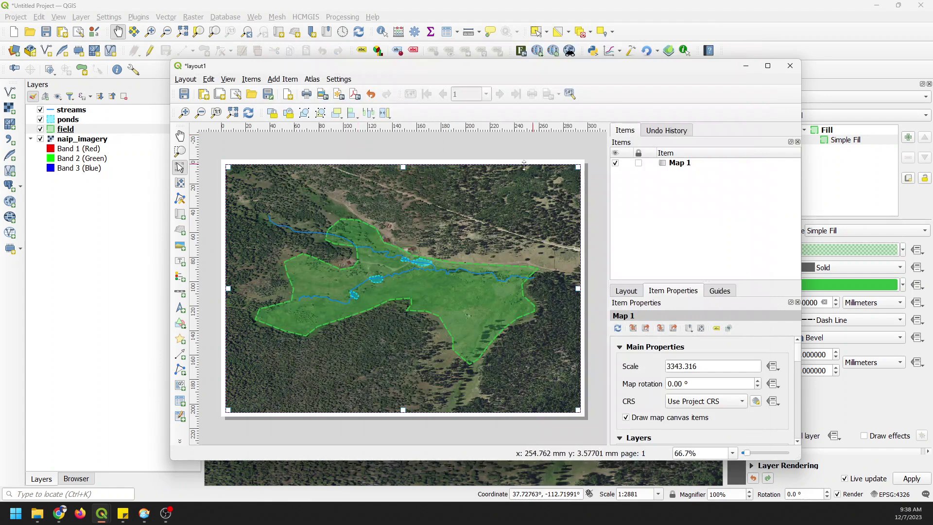
pyautogui.click(234, 80)
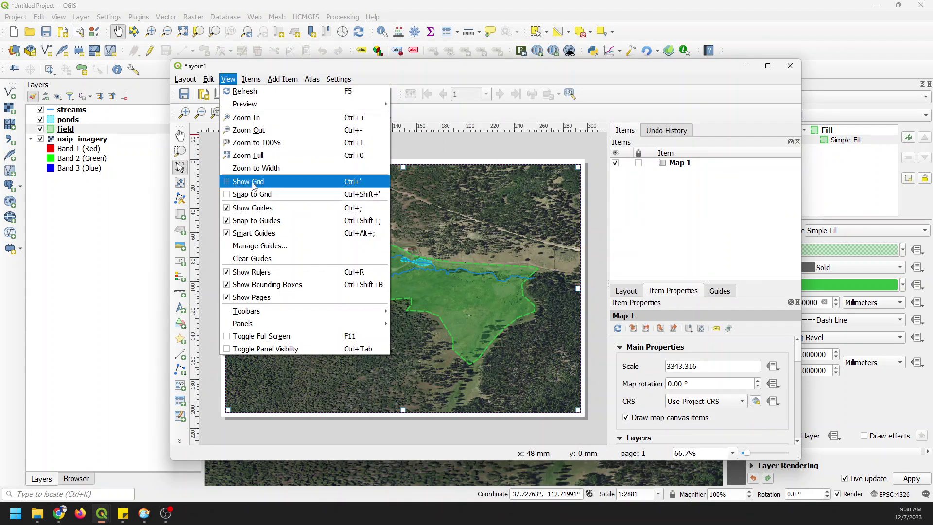
# - Show the grid with snapping and snap the map's corners to the page corners
pyautogui.click(251, 183)
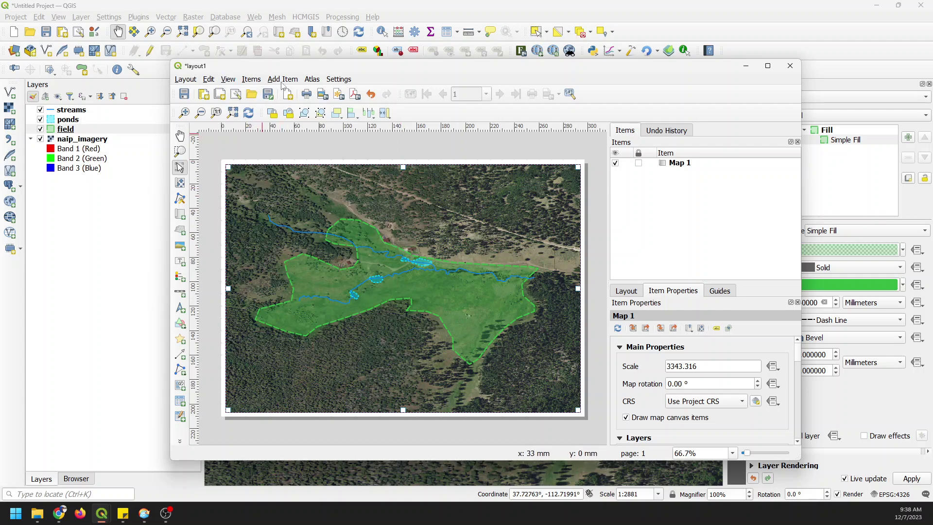
pyautogui.click(229, 80)
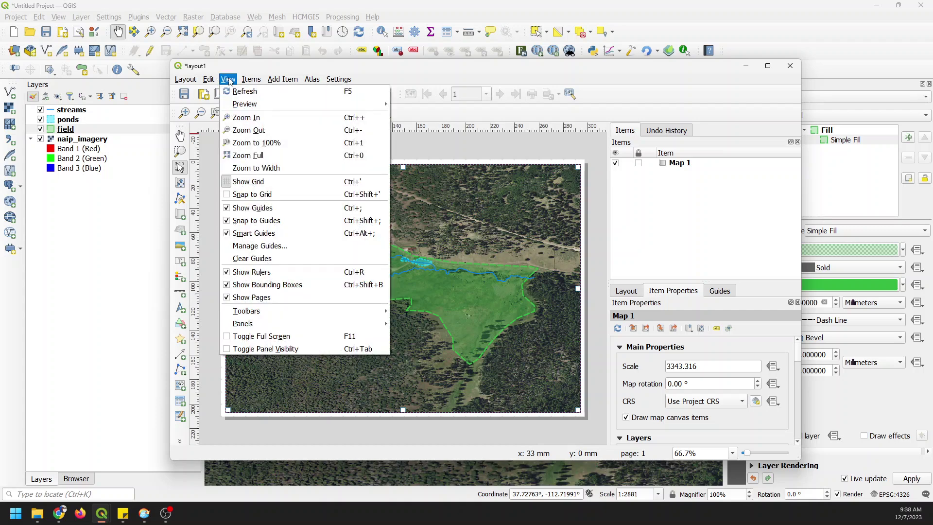
pyautogui.click(253, 195)
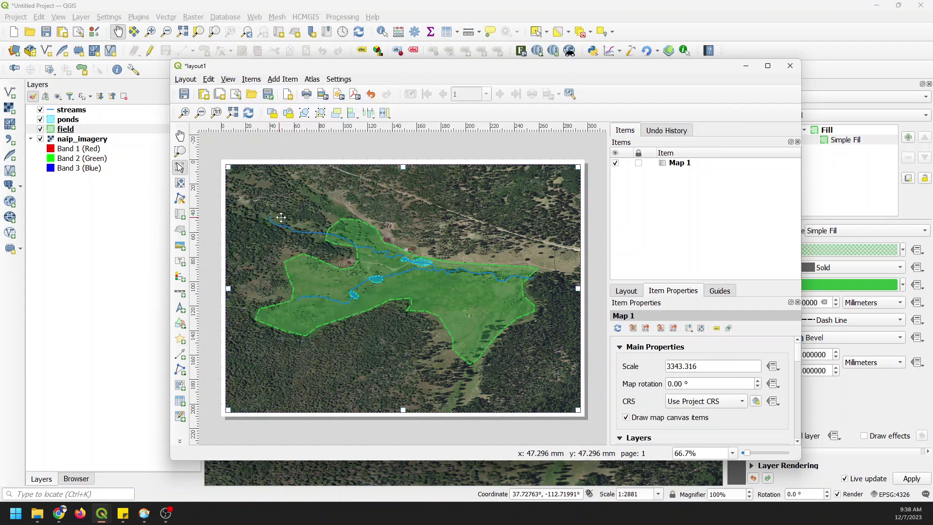
pyautogui.moveTo(230, 169)
pyautogui.mouseDown()
pyautogui.moveTo(262, 193)
pyautogui.moveTo(228, 174)
pyautogui.moveTo(255, 173)
pyautogui.moveTo(223, 162)
pyautogui.mouseUp()
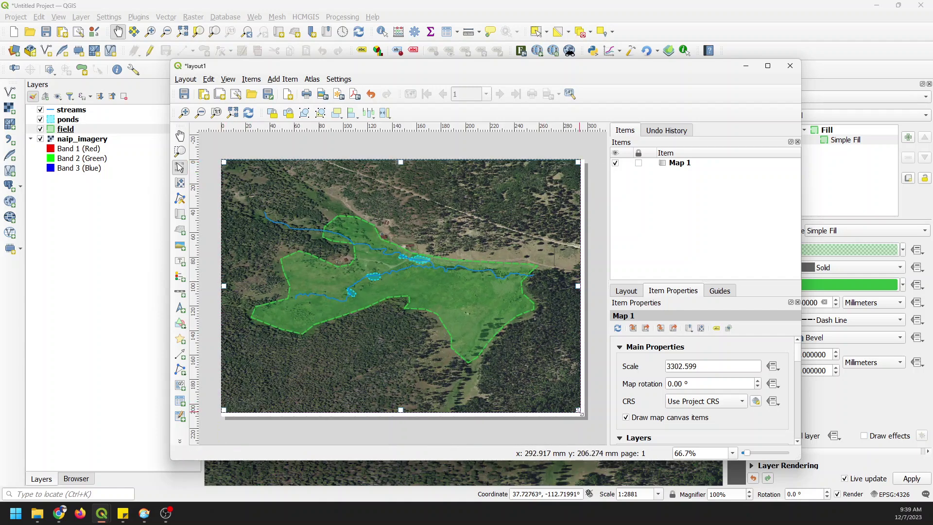
pyautogui.moveTo(578, 410); pyautogui.dragTo(582, 413)
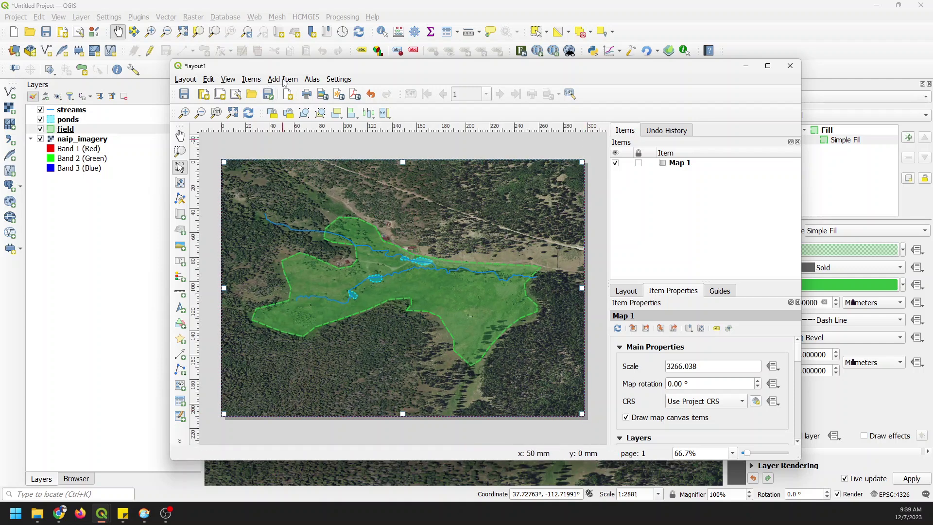
# - Turn grid display and grid snapping back off, then deselect the map
pyautogui.click(228, 79)
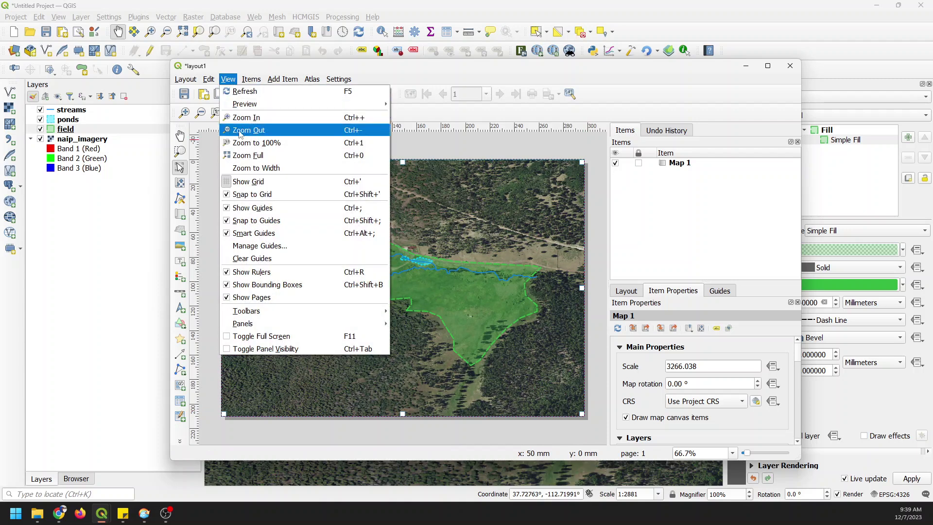
pyautogui.click(236, 179)
pyautogui.click(228, 79)
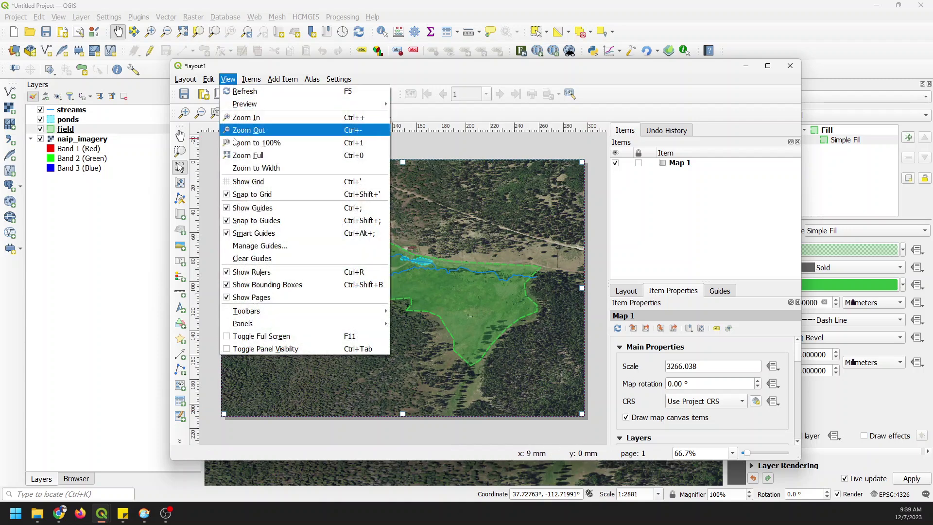
pyautogui.click(230, 193)
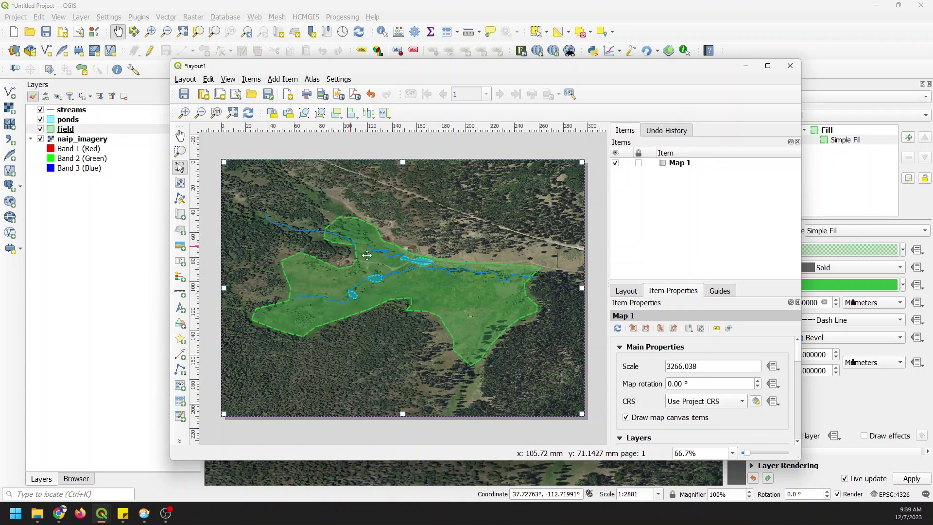
pyautogui.click(505, 141)
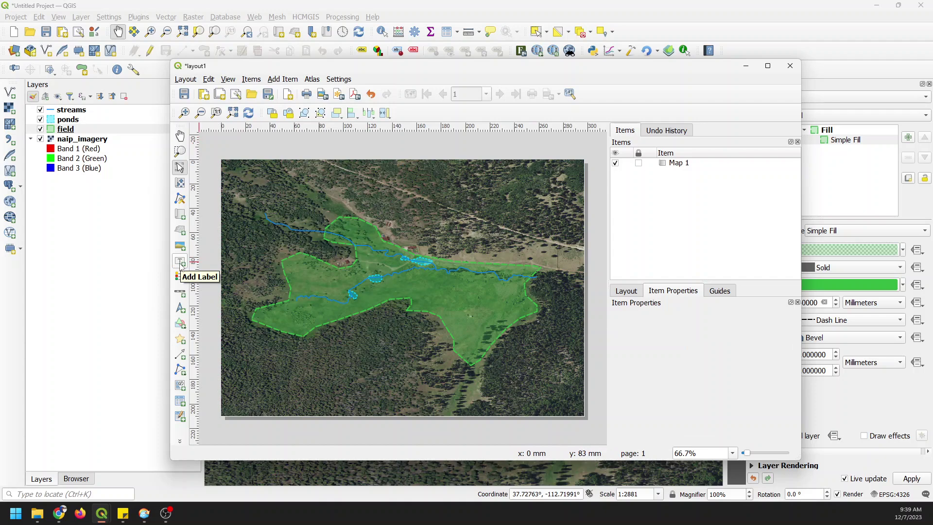
# - Draw a label box along the page top and replace its text with 'Waterbodies in My Field'
pyautogui.click(180, 263)
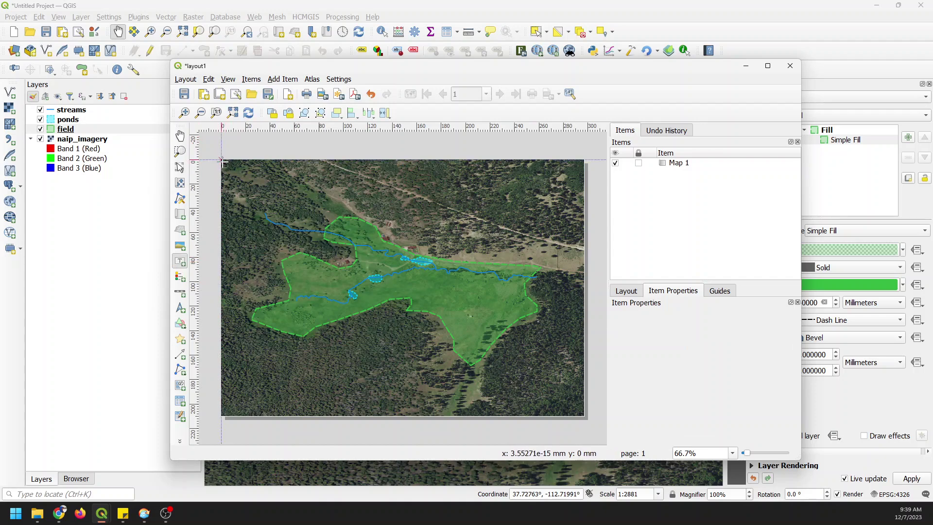
pyautogui.moveTo(221, 159); pyautogui.dragTo(583, 188)
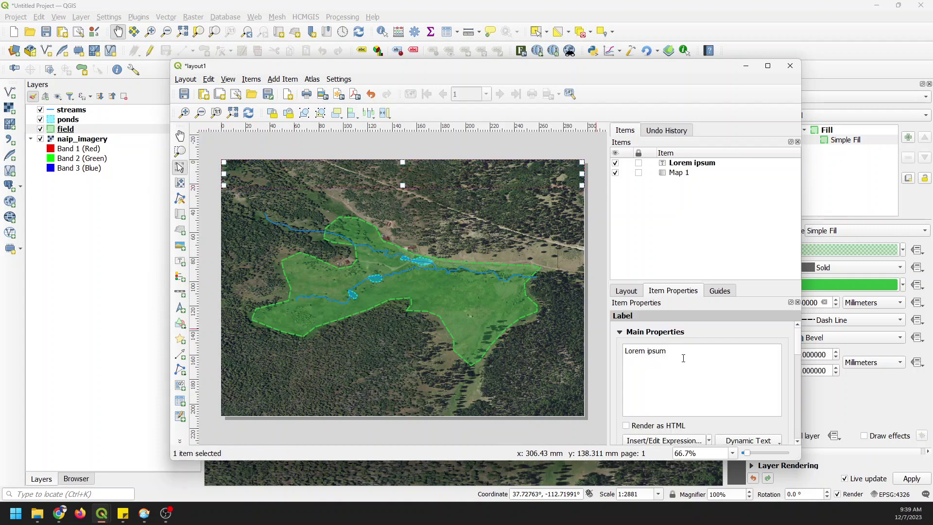
pyautogui.moveTo(667, 350); pyautogui.dragTo(617, 350)
pyautogui.write('Streams in')
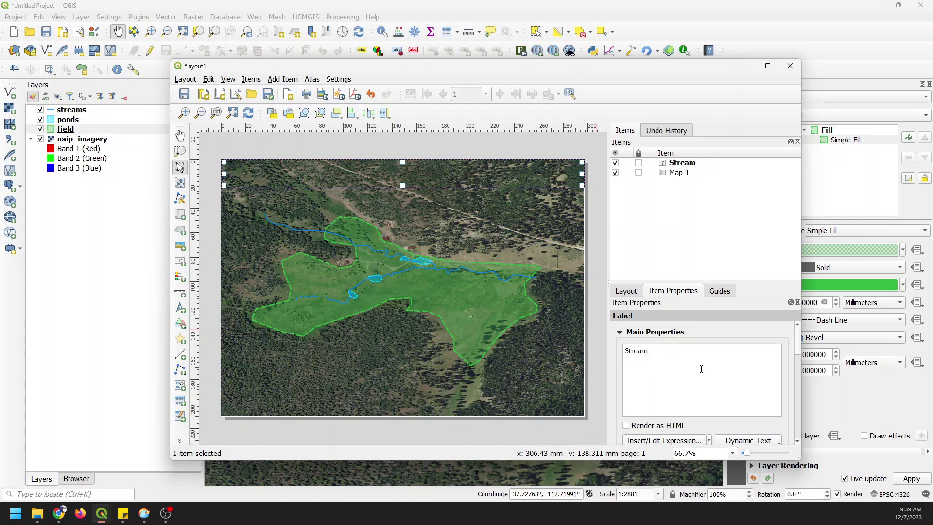
pyautogui.press('BackSpace')
pyautogui.press('BackSpace')
pyautogui.press('BackSpace')
pyautogui.press('BackSpace')
pyautogui.press('BackSpace')
pyautogui.press('BackSpace')
pyautogui.write('Waterbodies in My Field')
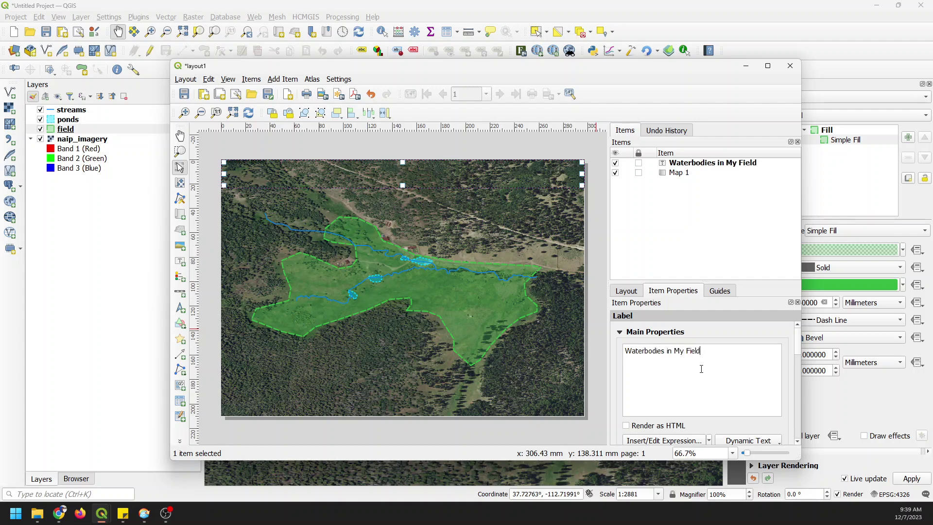
pyautogui.press('Return')
# - Set the title label's font size to 32 points
pyautogui.scroll(-4, 800, 364)
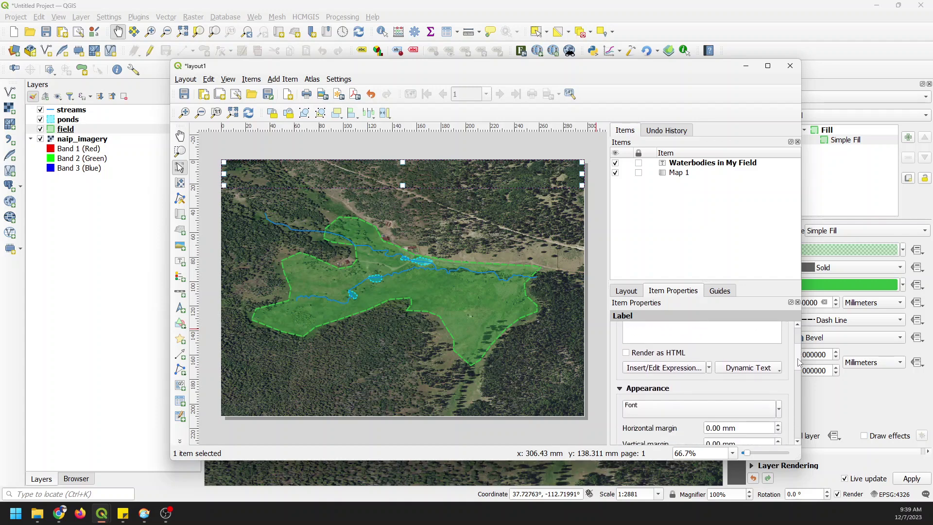
pyautogui.scroll(-1, 800, 368)
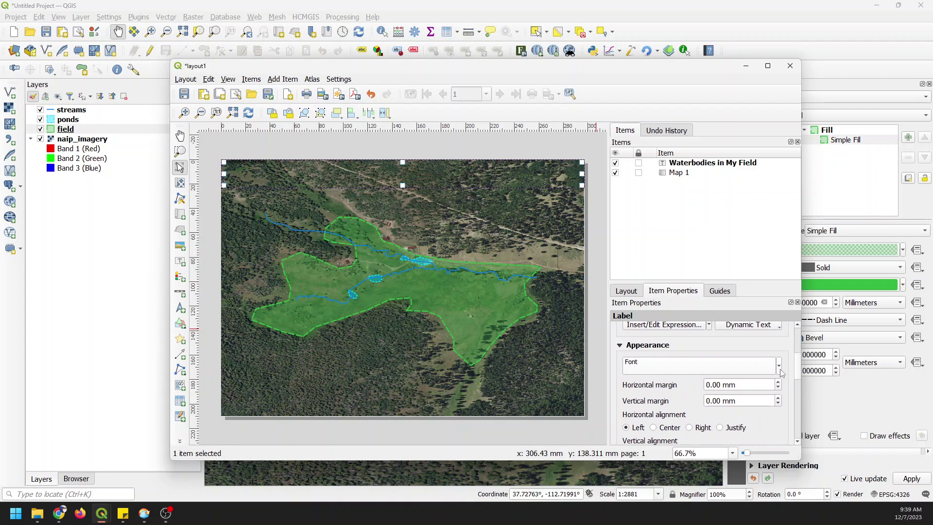
pyautogui.click(779, 368)
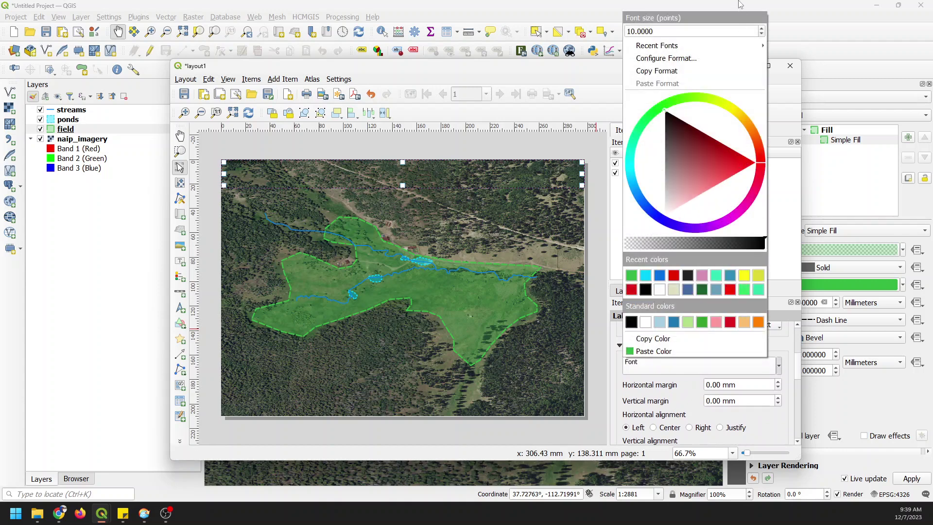
pyautogui.doubleClick(667, 32)
pyautogui.write('20')
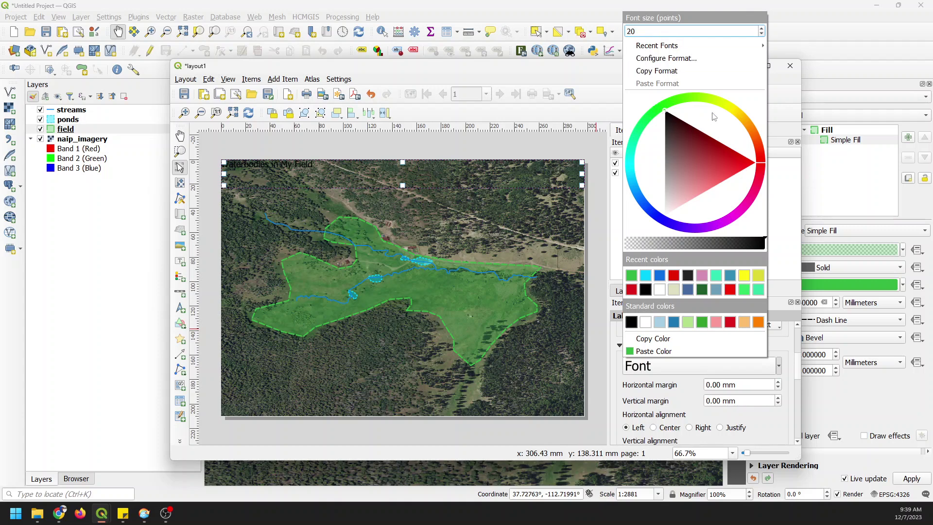
pyautogui.doubleClick(630, 31)
pyautogui.write('32')
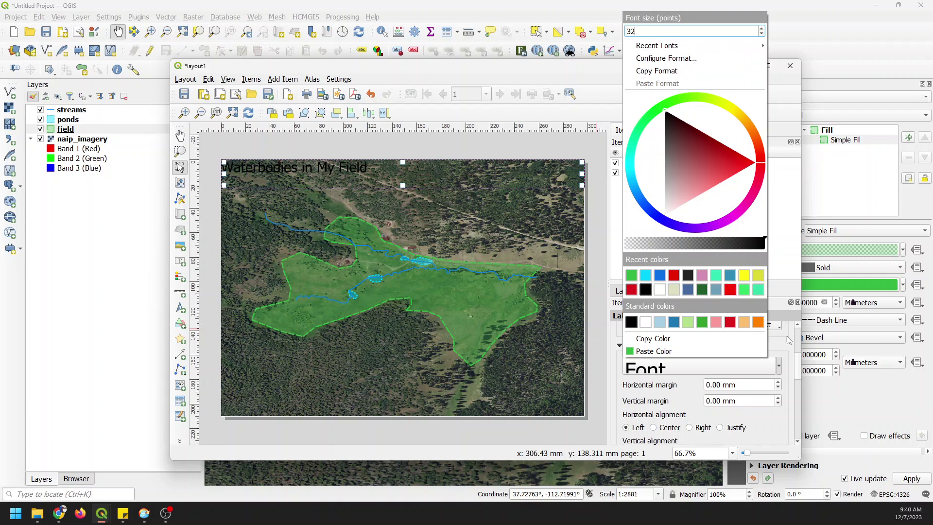
pyautogui.click(789, 290)
pyautogui.scroll(-1, 740, 384)
pyautogui.scroll(1, 740, 384)
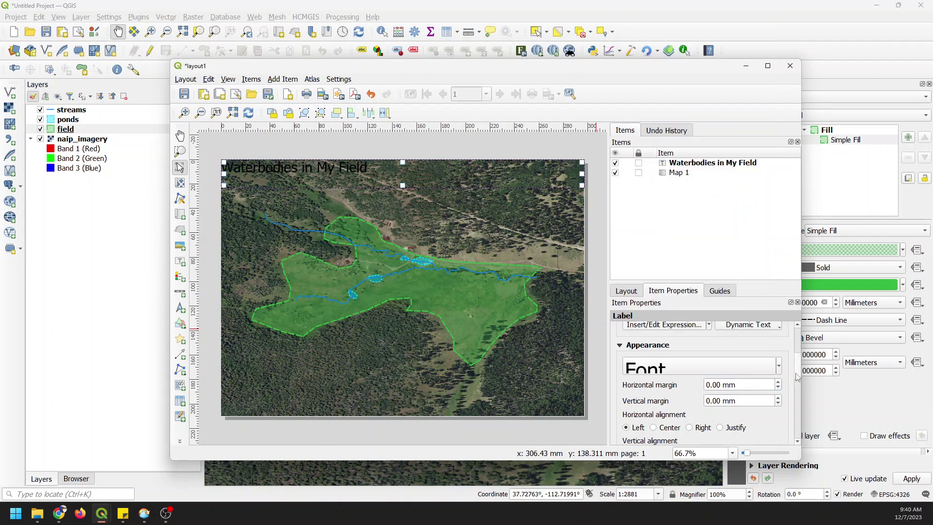
# - Set the title's vertical alignment to Middle and drag its bottom edge up to shorten the box
pyautogui.scroll(-3, 798, 382)
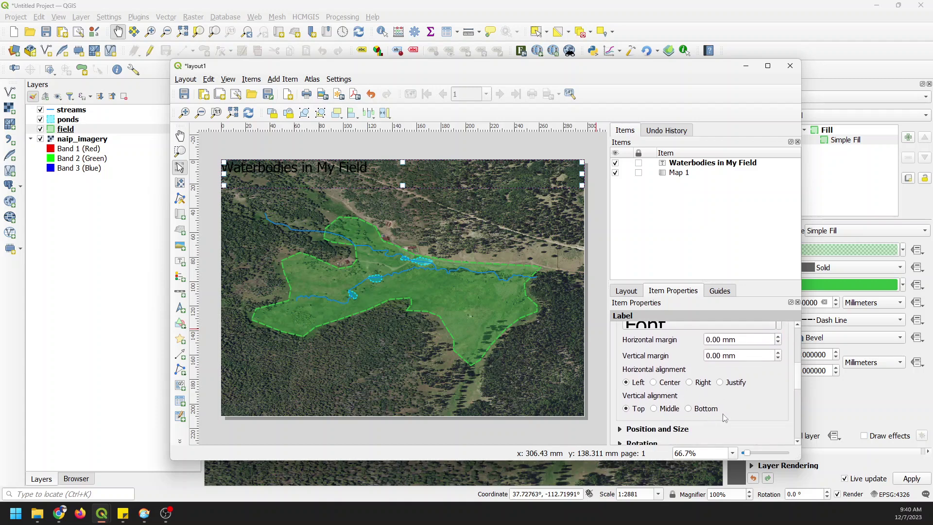
pyautogui.click(655, 408)
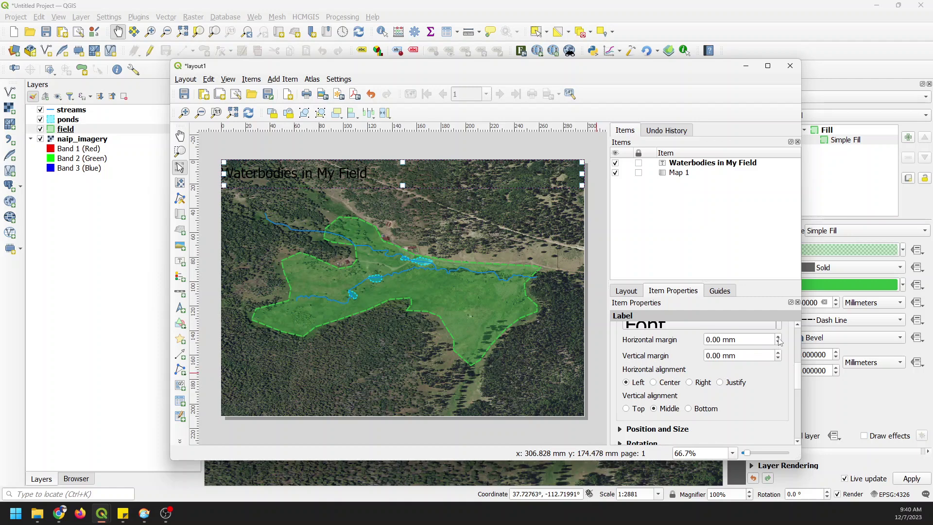
pyautogui.scroll(11, 780, 340)
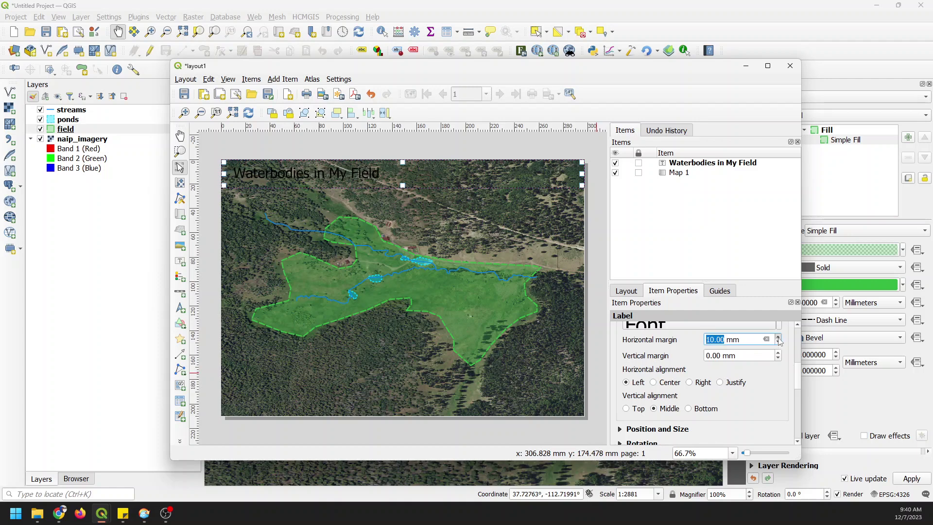
pyautogui.scroll(3, 780, 340)
pyautogui.scroll(1, 779, 340)
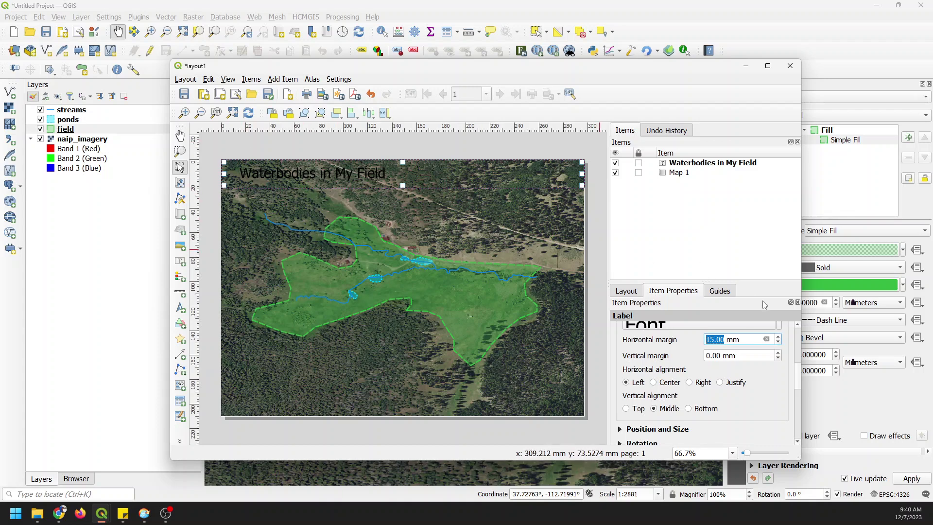
pyautogui.moveTo(403, 185); pyautogui.dragTo(403, 181)
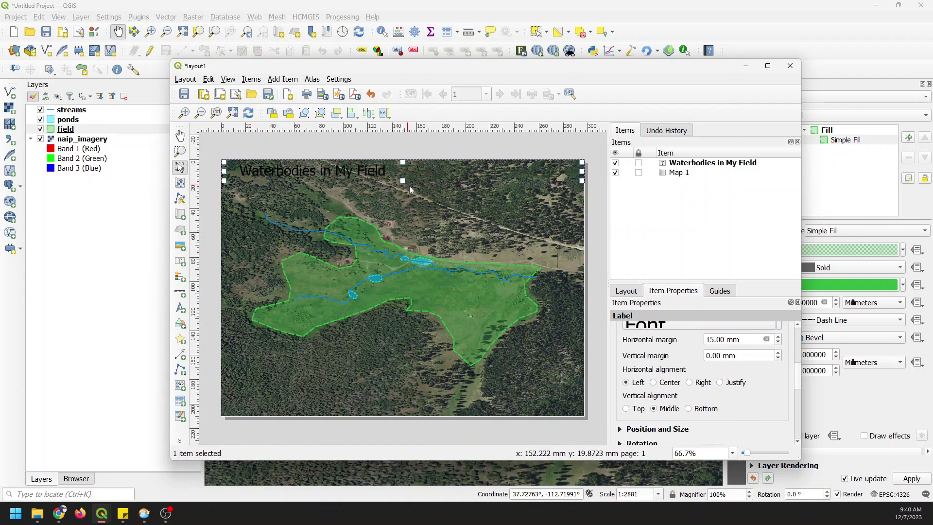
pyautogui.scroll(-3, 800, 381)
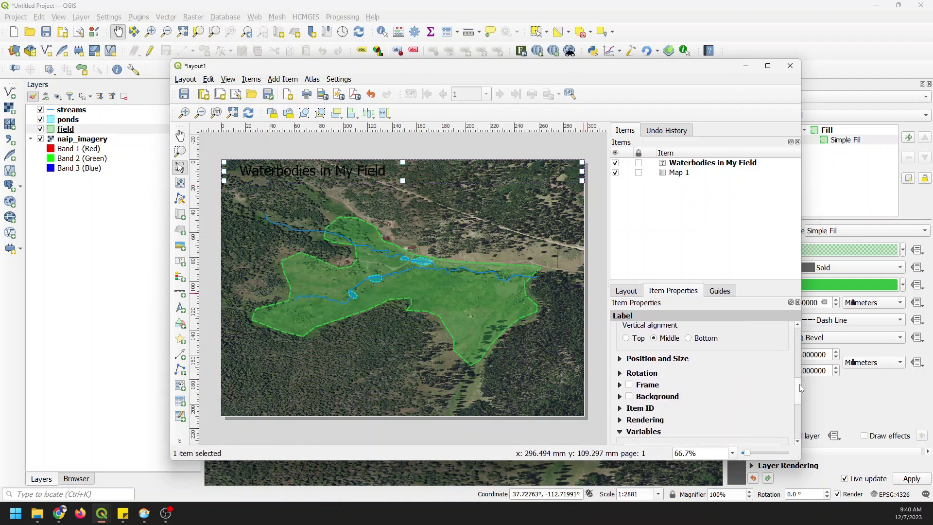
# - Enable a frame and a white background on the title box
pyautogui.scroll(-1, 800, 384)
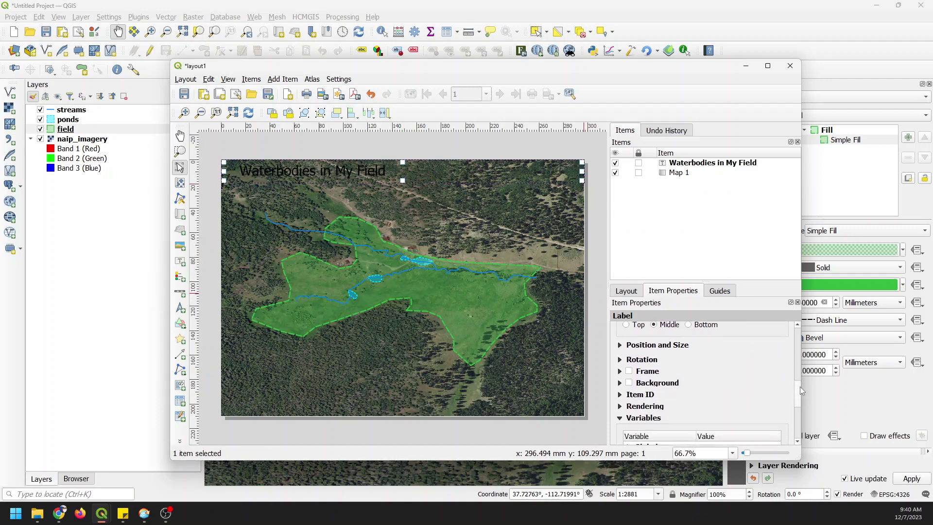
pyautogui.click(630, 369)
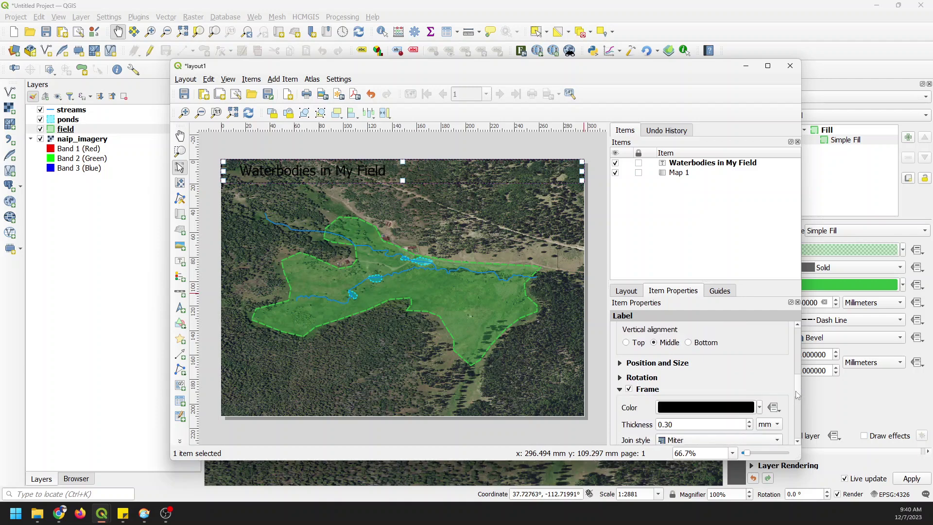
pyautogui.moveTo(800, 376); pyautogui.dragTo(798, 389)
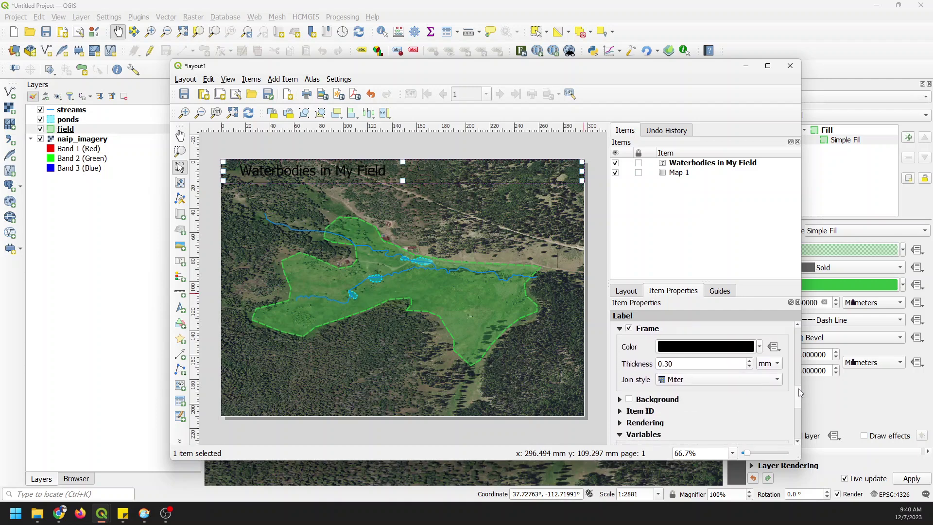
pyautogui.click(629, 397)
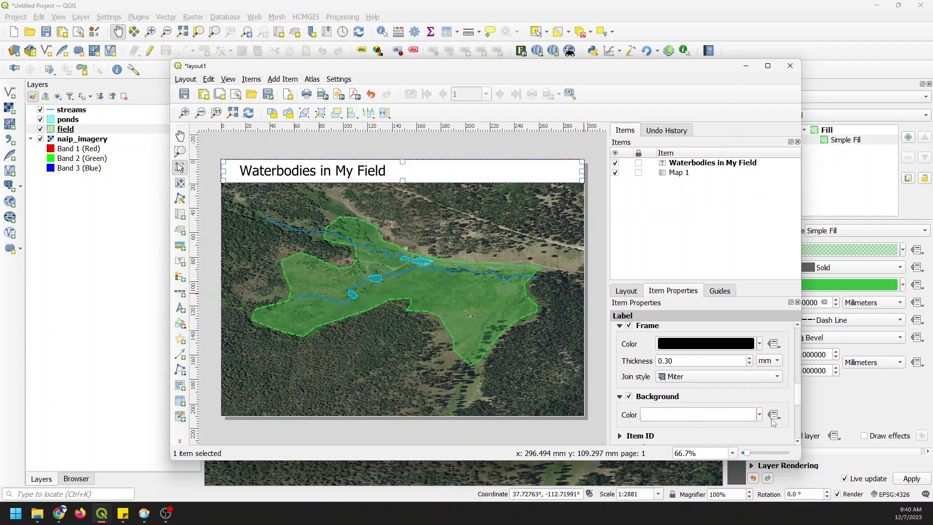
pyautogui.moveTo(798, 400); pyautogui.dragTo(800, 404)
# - Lower the title background colour's opacity so it becomes semi-transparent
pyautogui.click(727, 399)
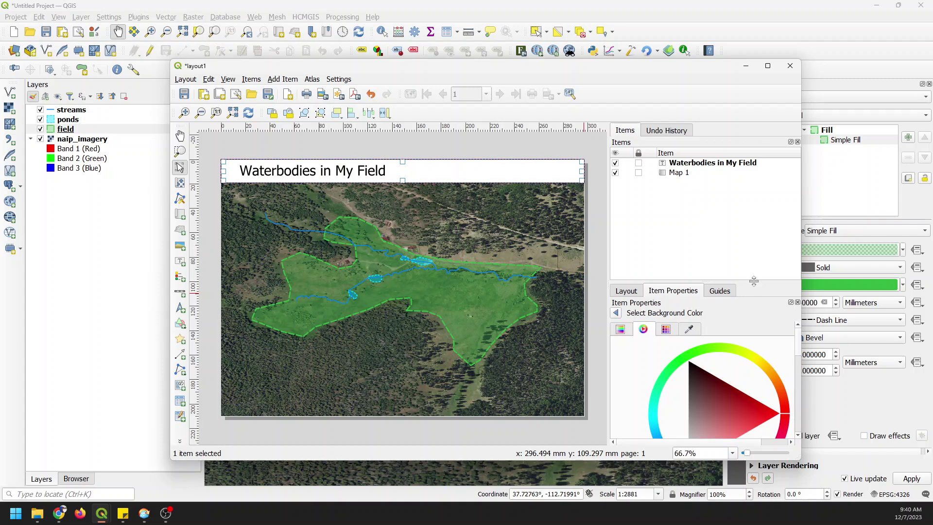
pyautogui.moveTo(755, 283); pyautogui.dragTo(752, 196)
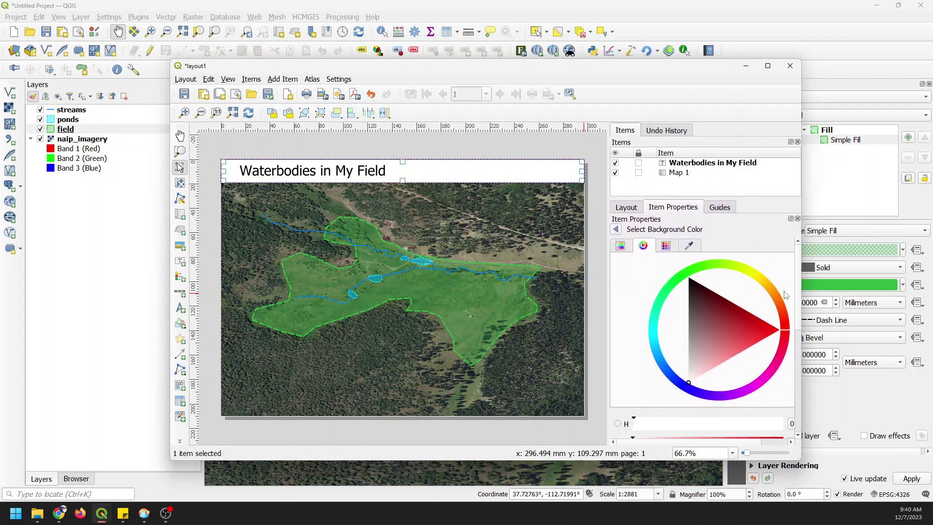
pyautogui.scroll(-3, 801, 342)
pyautogui.scroll(-3, 801, 342)
pyautogui.click(734, 413)
pyautogui.moveTo(734, 412); pyautogui.dragTo(716, 412)
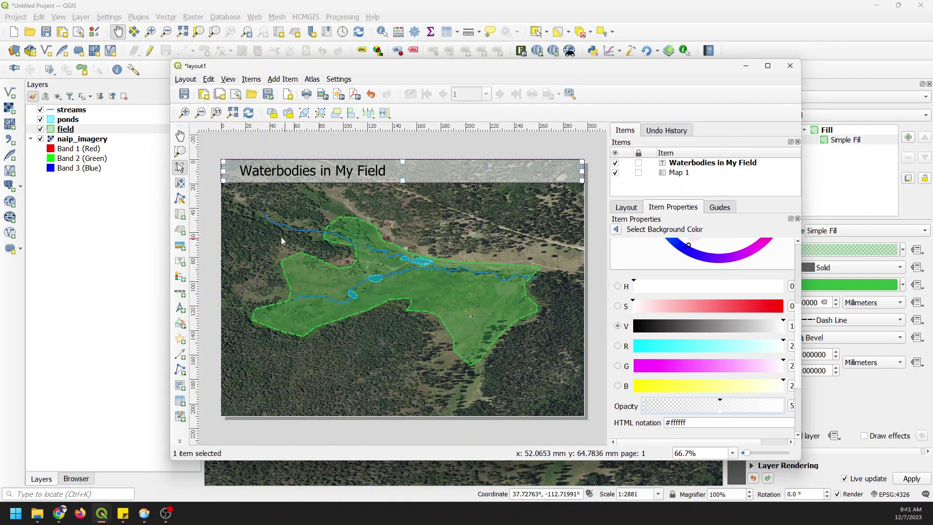
# - Pan the map content within its frame to reposition the field
pyautogui.click(180, 183)
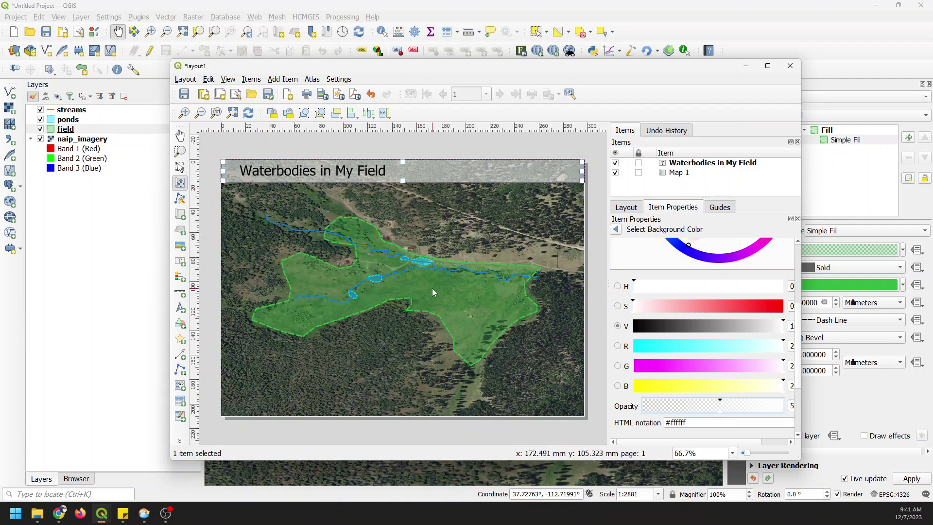
pyautogui.moveTo(434, 290); pyautogui.dragTo(437, 301)
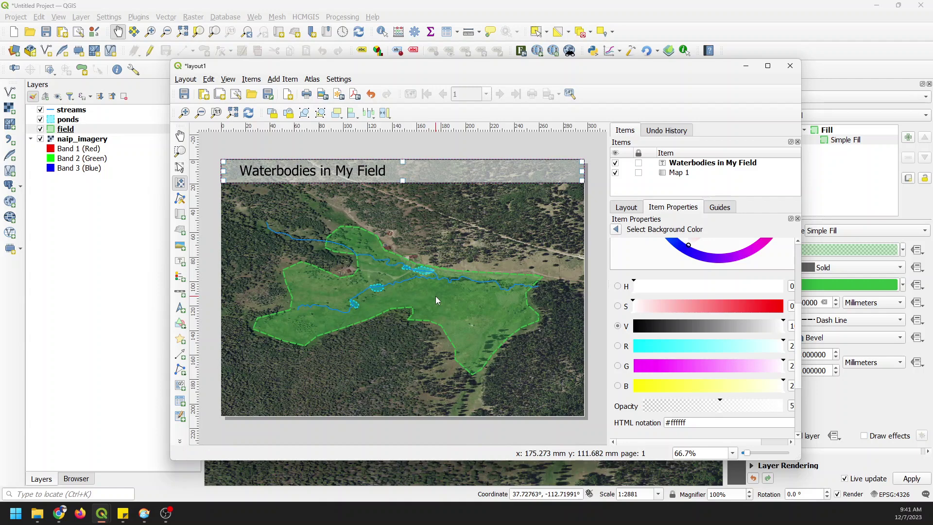
pyautogui.moveTo(436, 296)
pyautogui.mouseDown()
pyautogui.moveTo(440, 288)
pyautogui.moveTo(434, 293)
pyautogui.mouseUp()
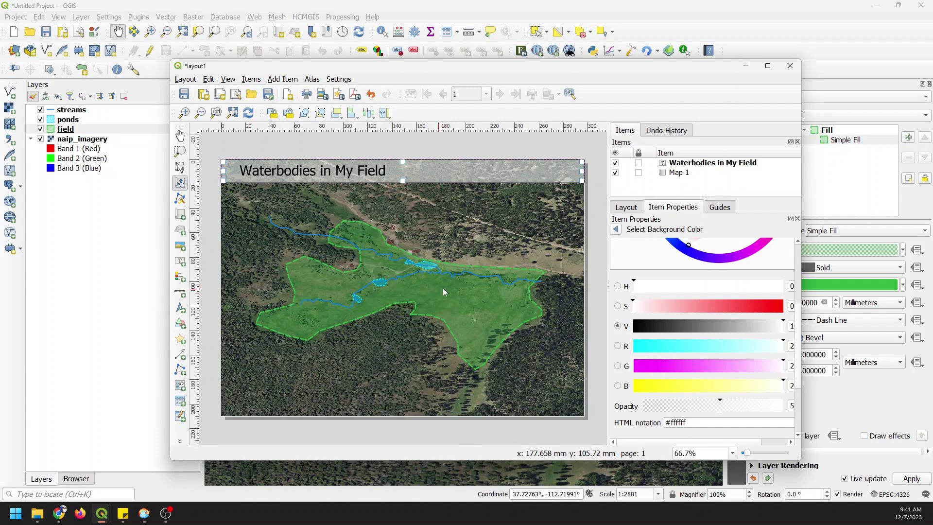
# - Reselect Map 1, zoom its content and recentre the field at about 1:2687 scale
pyautogui.click(180, 168)
pyautogui.click(259, 271)
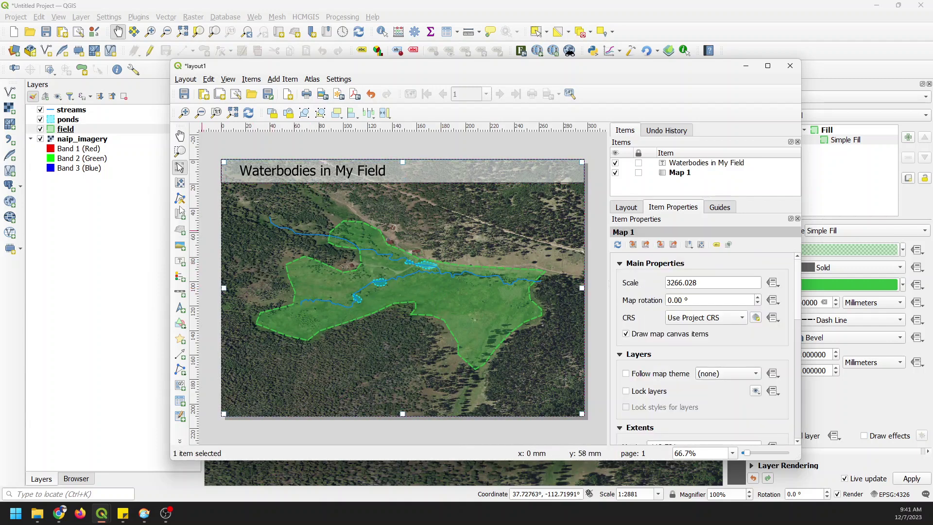
pyautogui.click(180, 183)
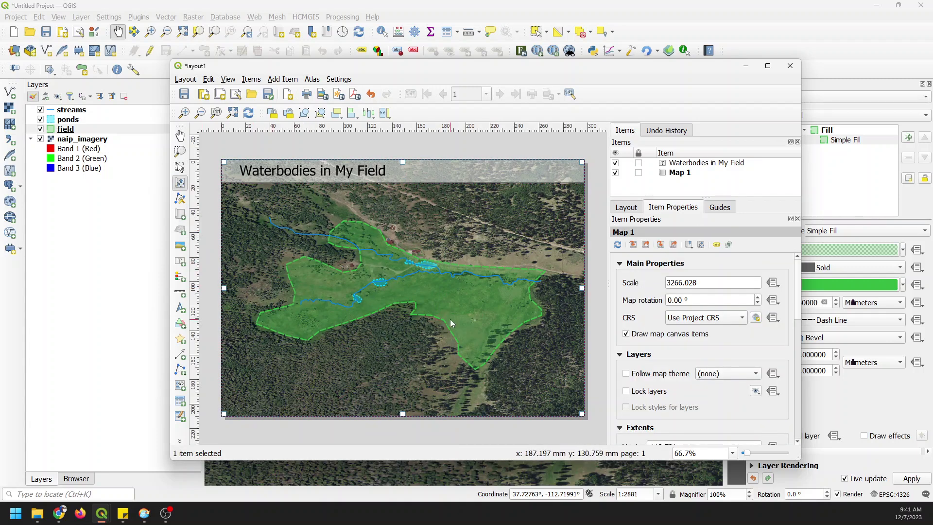
pyautogui.scroll(2, 450, 317)
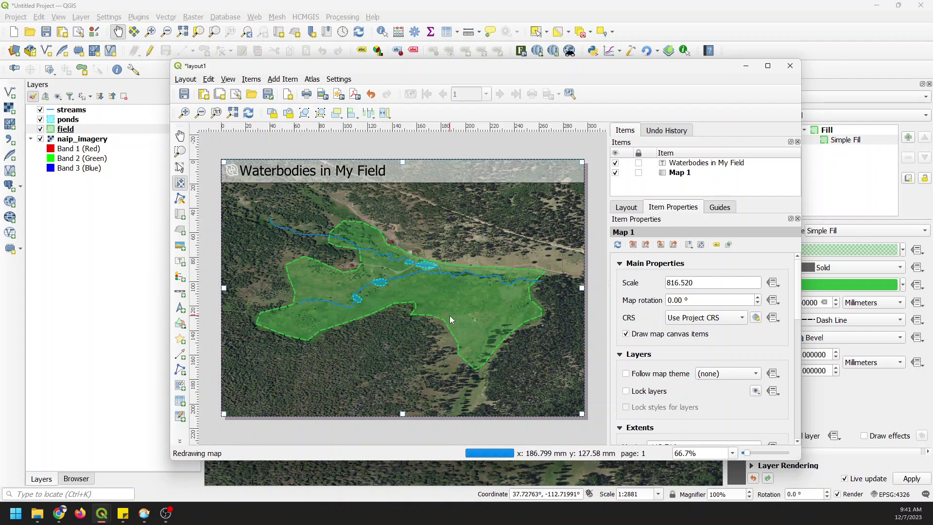
pyautogui.scroll(-2, 451, 316)
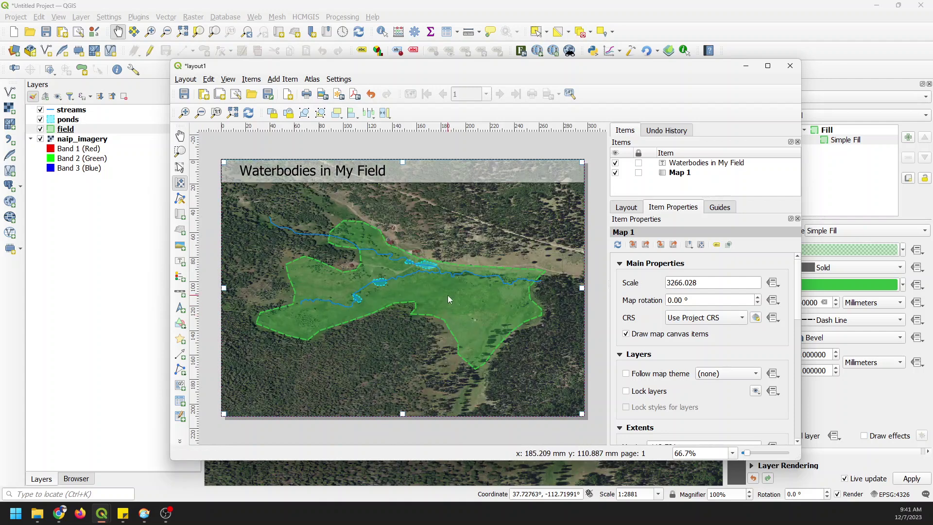
pyautogui.scroll(1, 448, 297)
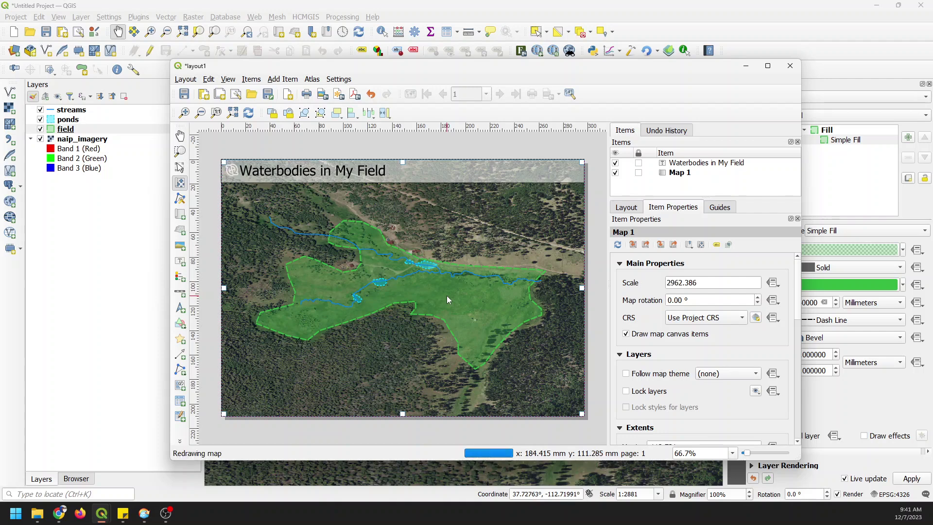
pyautogui.scroll(1, 447, 298)
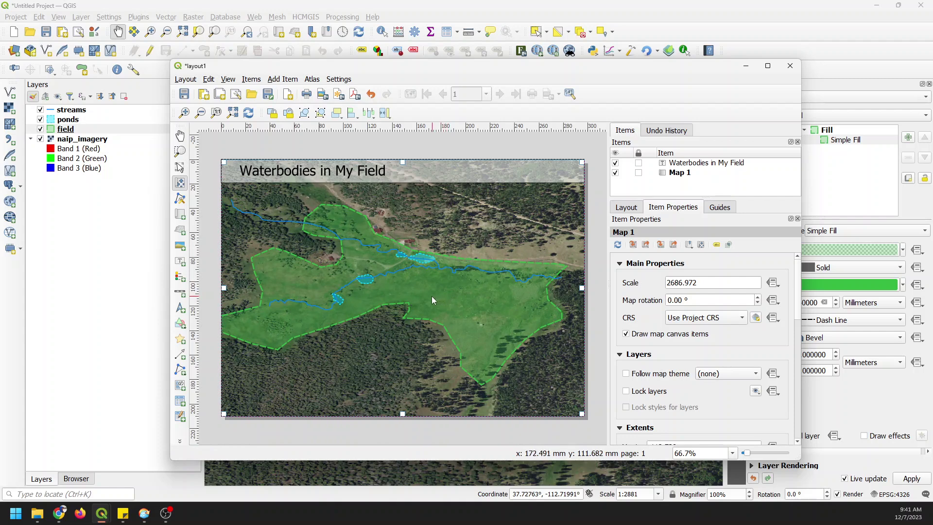
pyautogui.moveTo(432, 296); pyautogui.dragTo(442, 314)
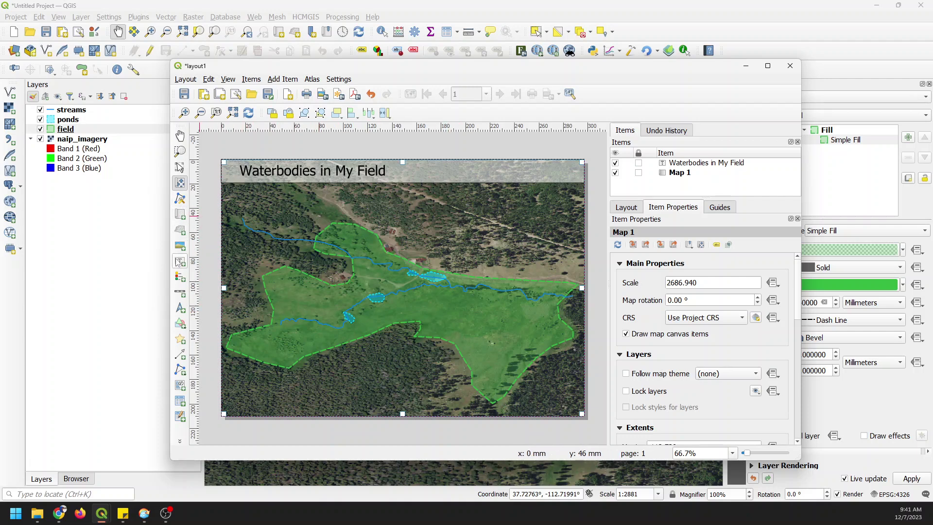
# - Draw a legend on the map and drag it toward the map's top-right corner
pyautogui.click(181, 282)
pyautogui.moveTo(477, 192); pyautogui.dragTo(578, 267)
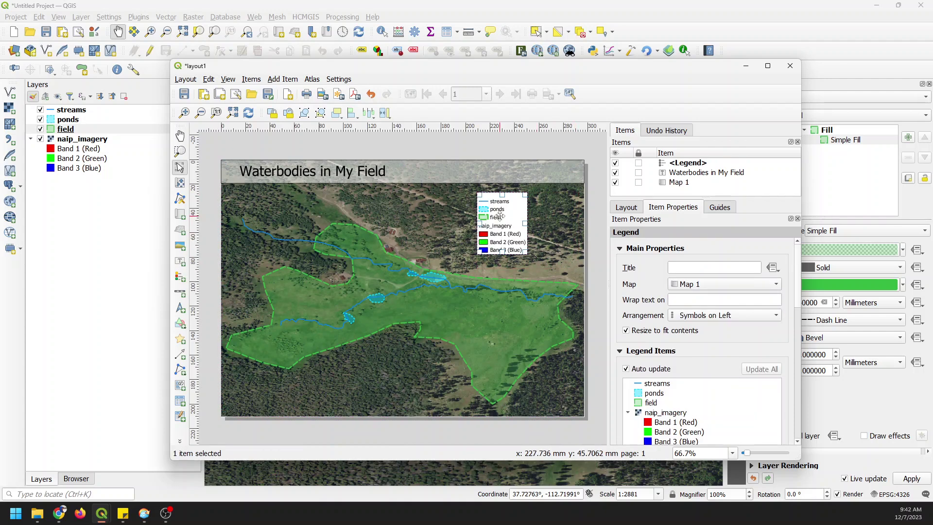
pyautogui.moveTo(502, 215); pyautogui.dragTo(552, 214)
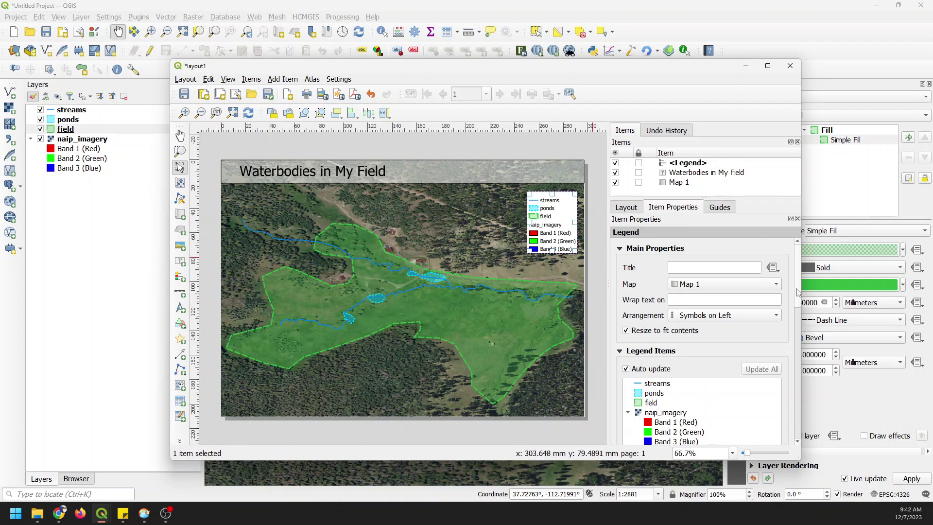
pyautogui.scroll(-5, 797, 292)
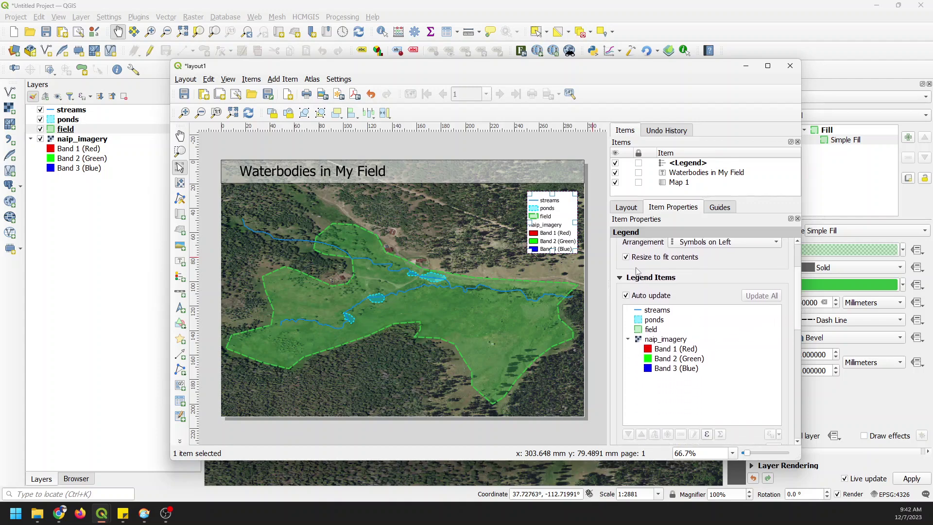
# - Turn off legend auto-update and remove naip_imagery and its bands from the legend
pyautogui.click(683, 166)
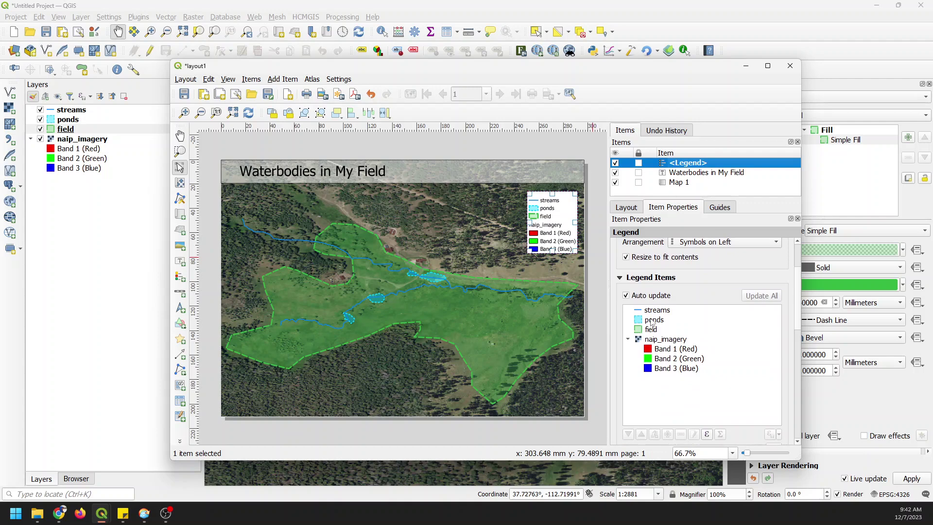
pyautogui.click(626, 295)
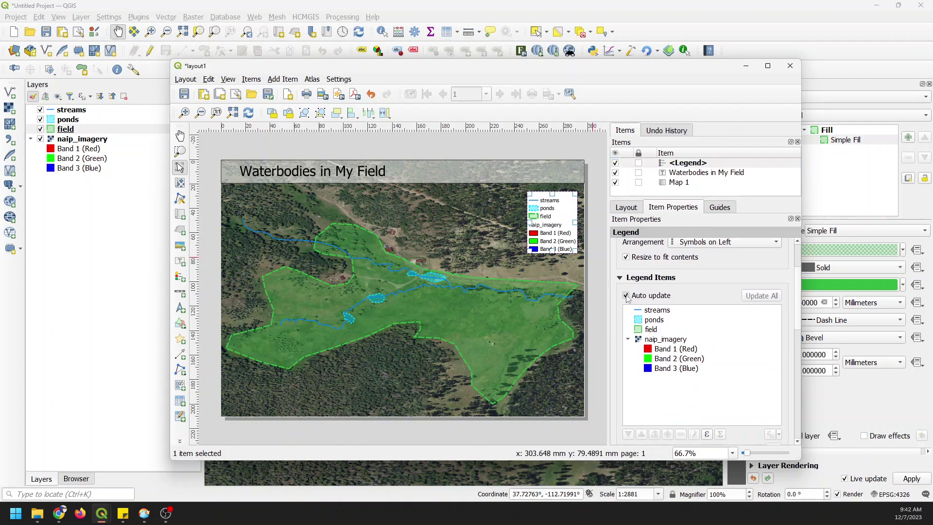
pyautogui.click(668, 340)
pyautogui.scroll(-1, 799, 325)
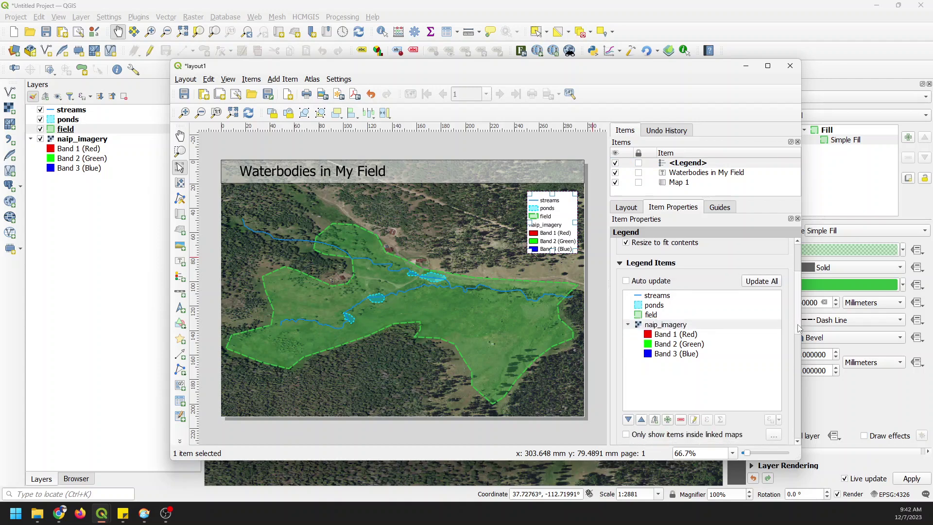
pyautogui.click(681, 420)
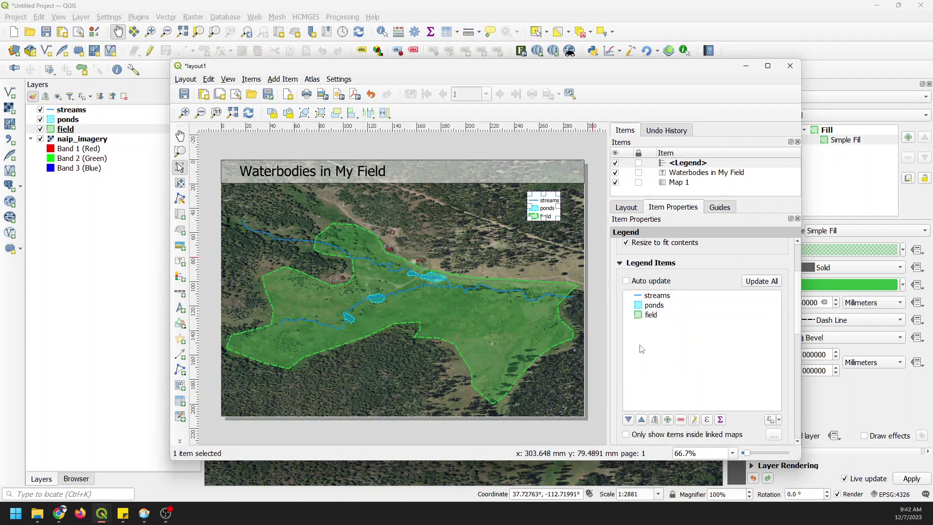
# - Rename the legend's field entry to 'Field boundary'
pyautogui.click(651, 315)
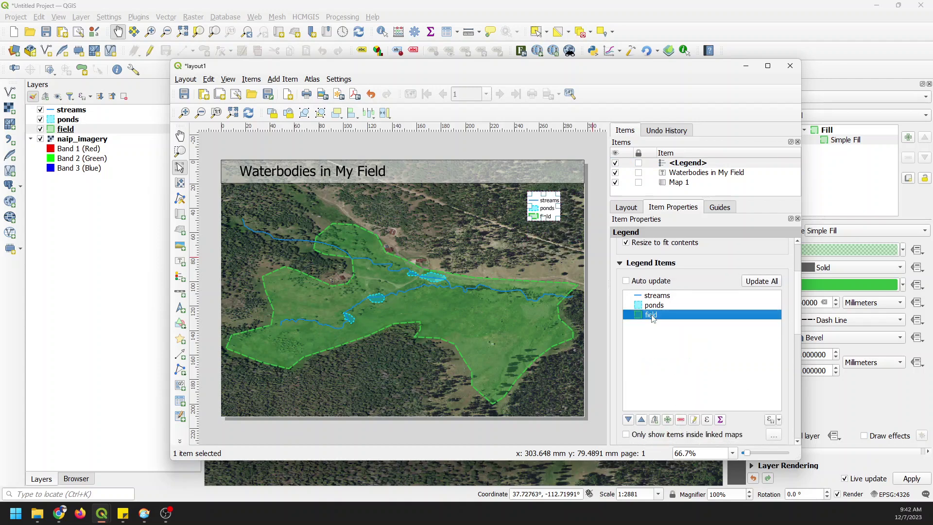
pyautogui.doubleClick(652, 315)
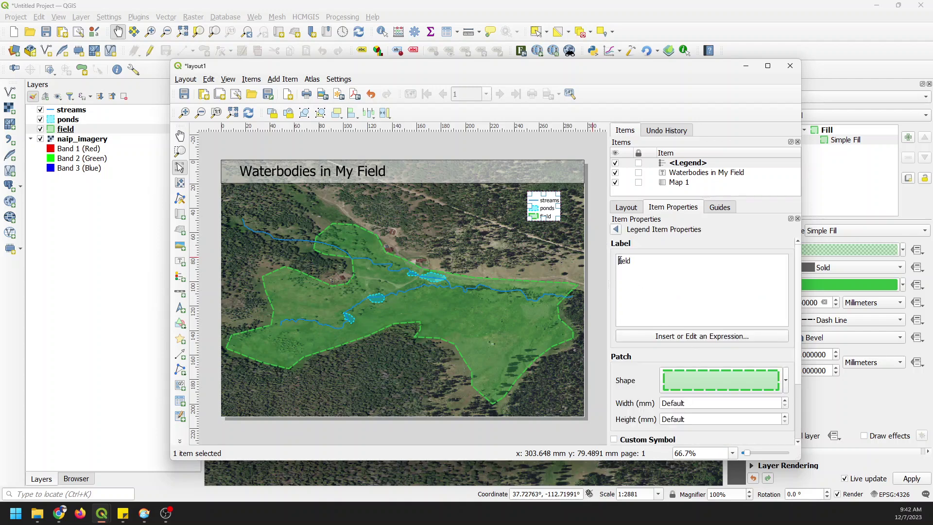
pyautogui.hotkey('ctrl', 'a')
pyautogui.press('Return')
pyautogui.write('Field')
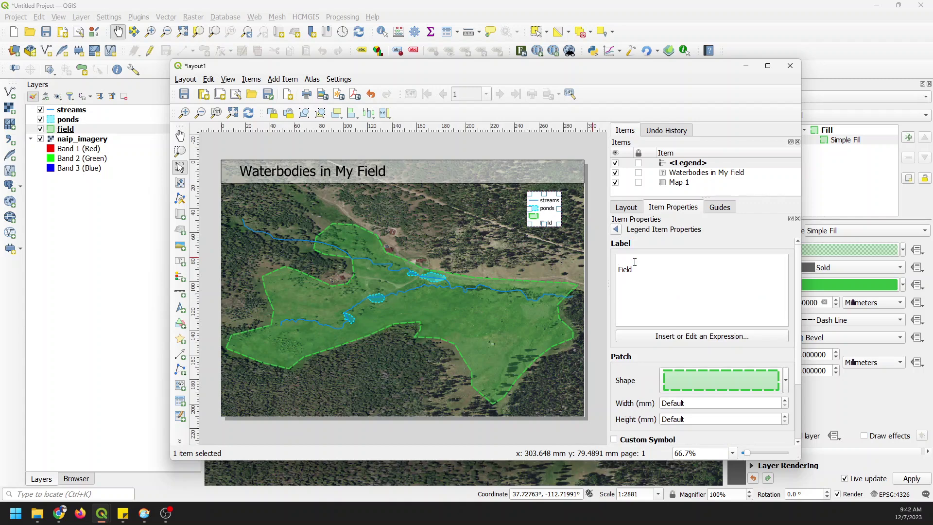
pyautogui.press('BackSpace')
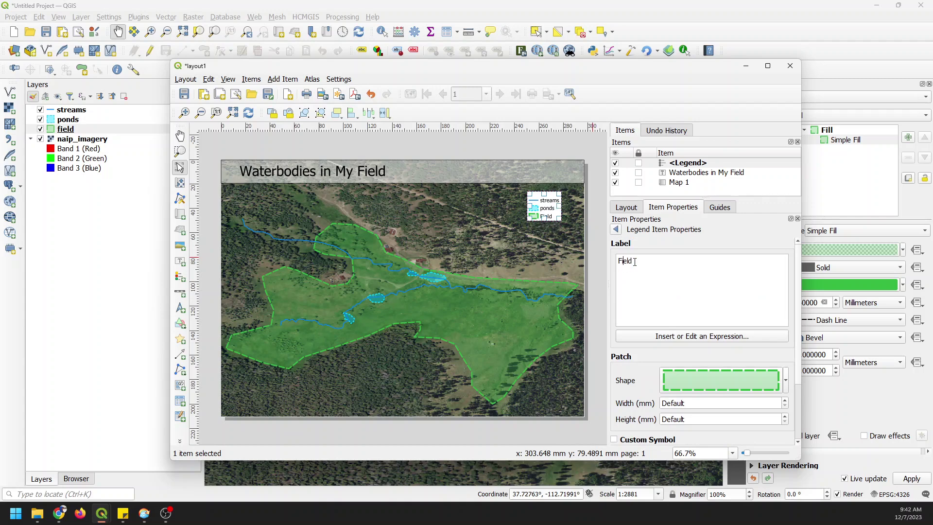
pyautogui.write('boundary')
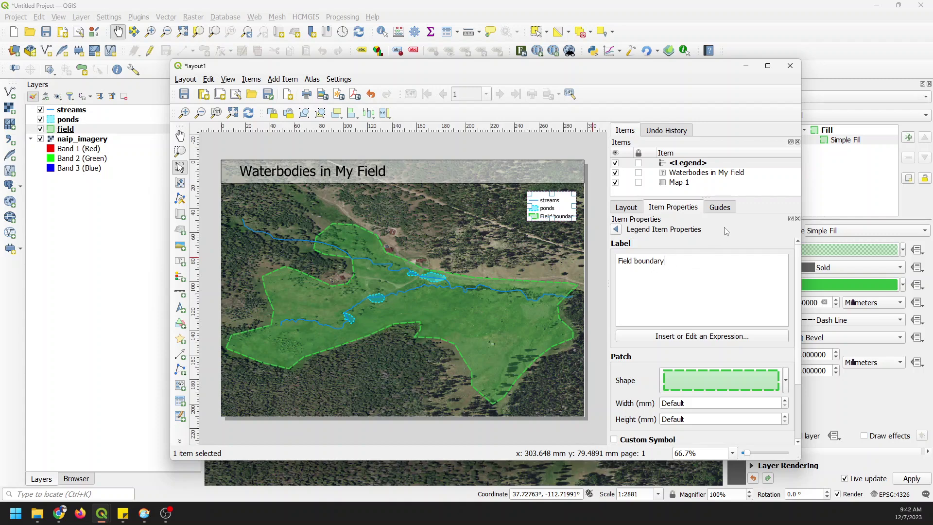
pyautogui.scroll(-3, 797, 267)
pyautogui.scroll(3, 798, 266)
pyautogui.click(616, 230)
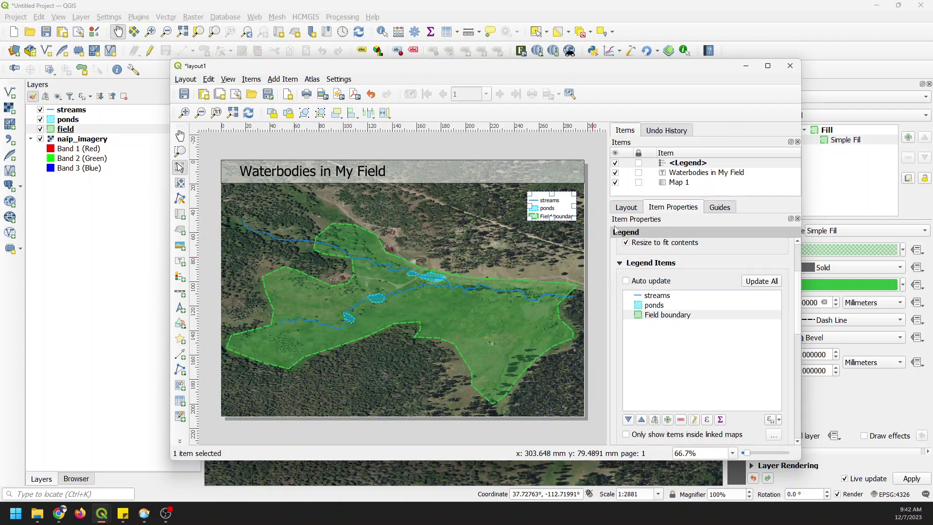
# - Capitalise the ponds and streams entries to 'Ponds' and 'Streams'
pyautogui.doubleClick(656, 309)
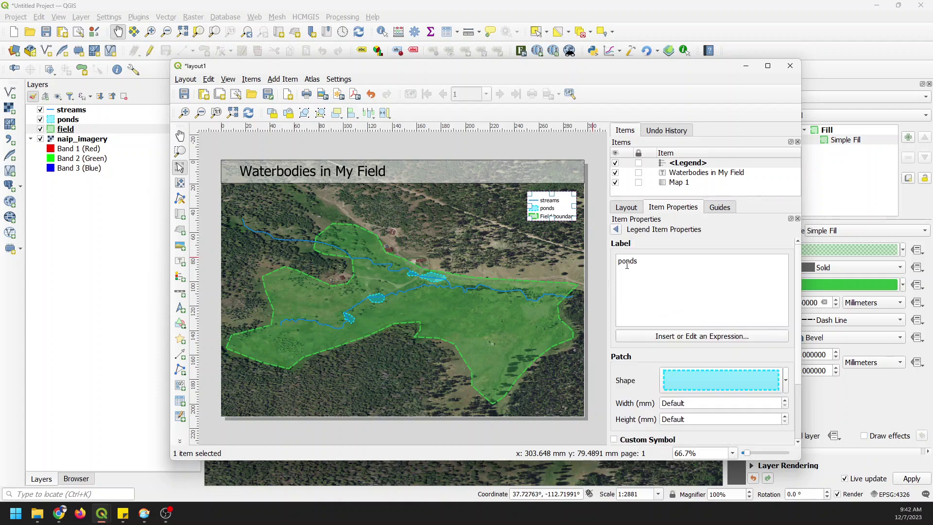
pyautogui.press('Home')
pyautogui.press('Delete')
pyautogui.write('P')
pyautogui.click(616, 230)
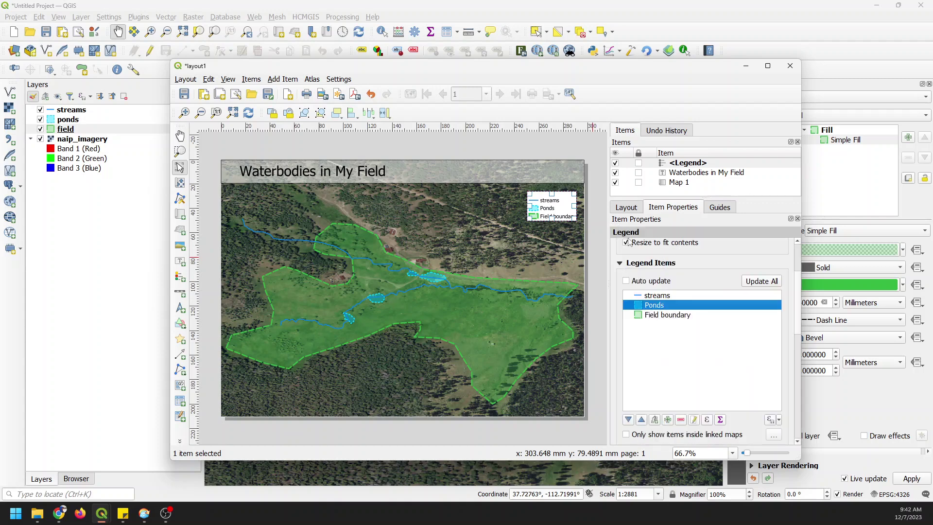
pyautogui.click(652, 296)
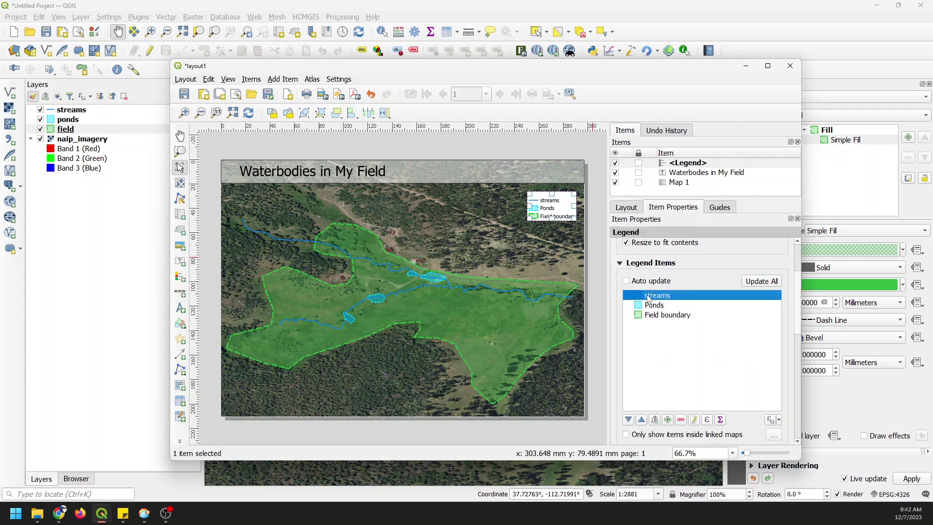
pyautogui.doubleClick(649, 295)
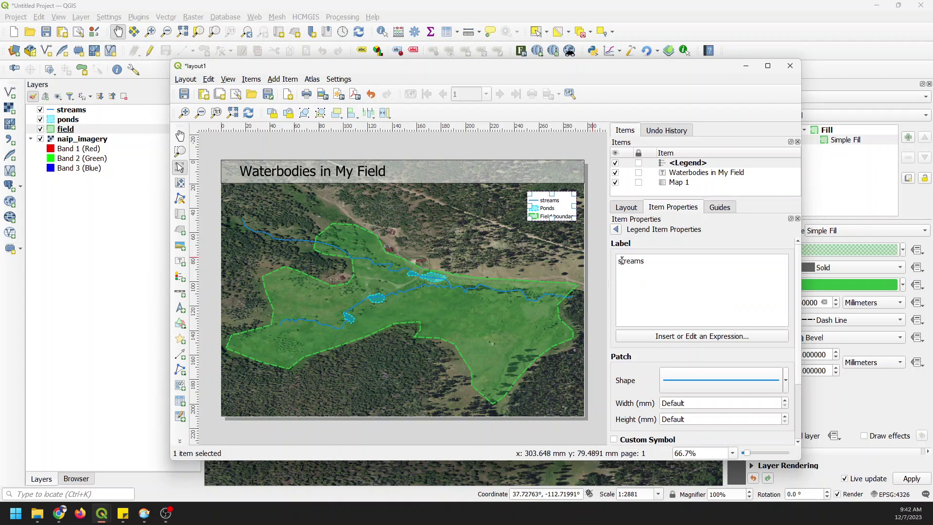
pyautogui.press('Delete')
pyautogui.write('S')
# - Select the legend and turn on a frame around it
pyautogui.click(569, 247)
pyautogui.click(567, 208)
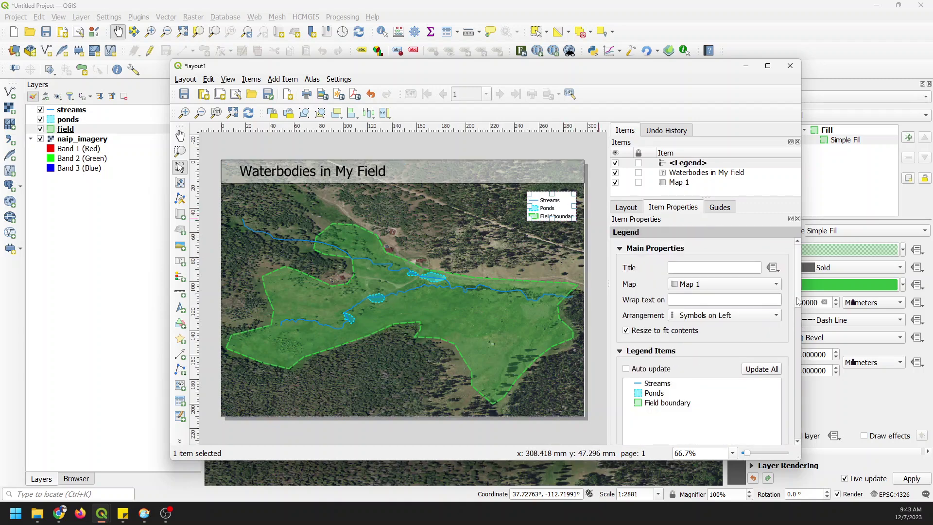
pyautogui.moveTo(797, 303); pyautogui.dragTo(799, 385)
pyautogui.click(630, 366)
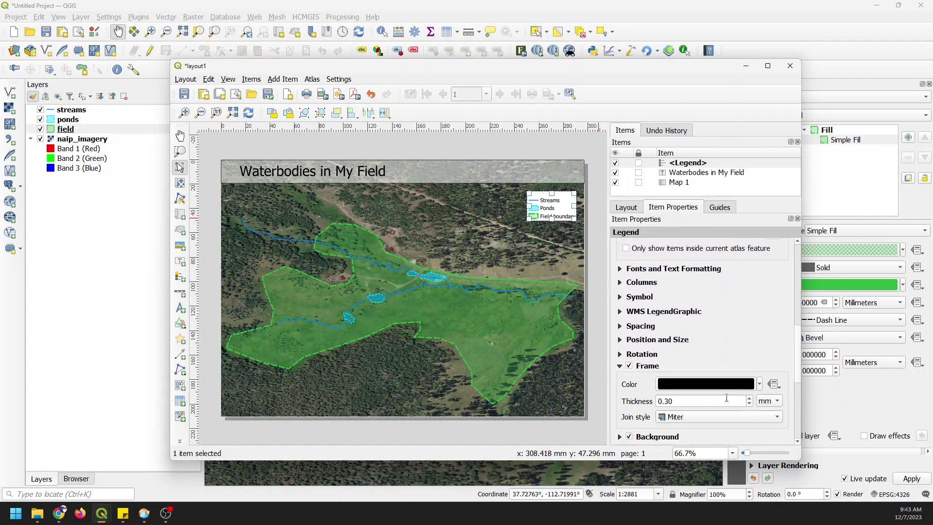
# - Give the legend a white background at about 50% opacity, then deselect it
pyautogui.scroll(-4, 799, 390)
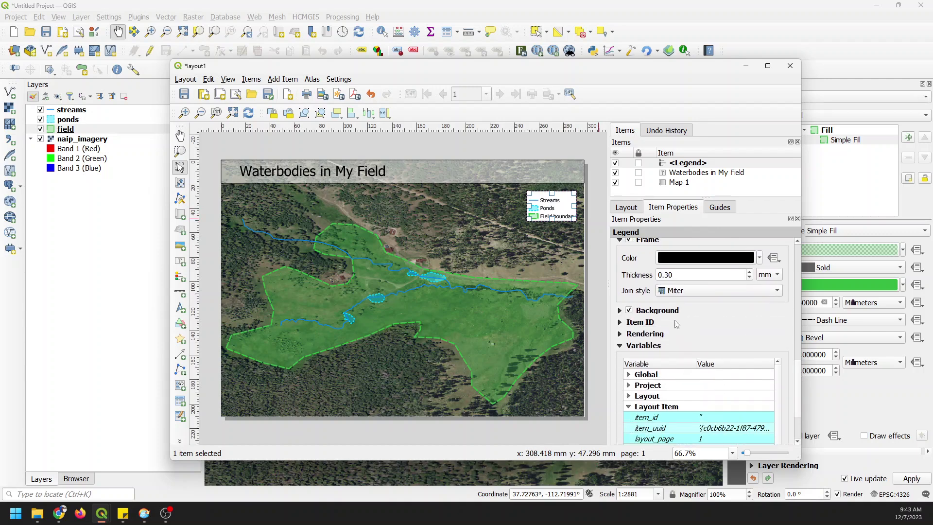
pyautogui.click(621, 311)
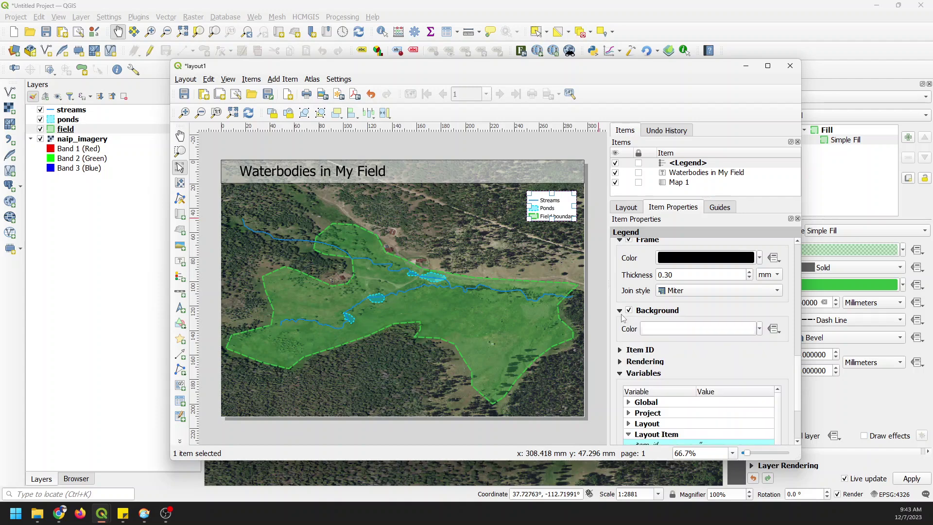
pyautogui.click(738, 331)
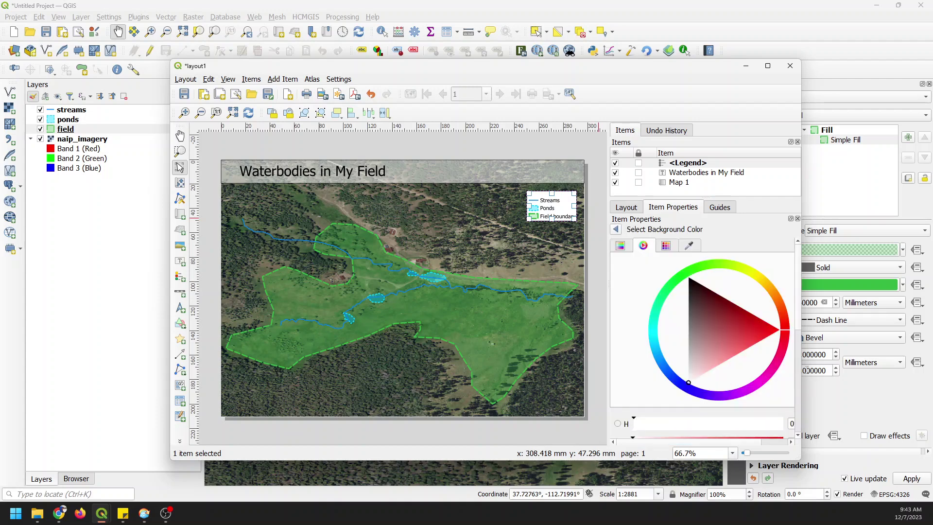
pyautogui.scroll(-3, 729, 340)
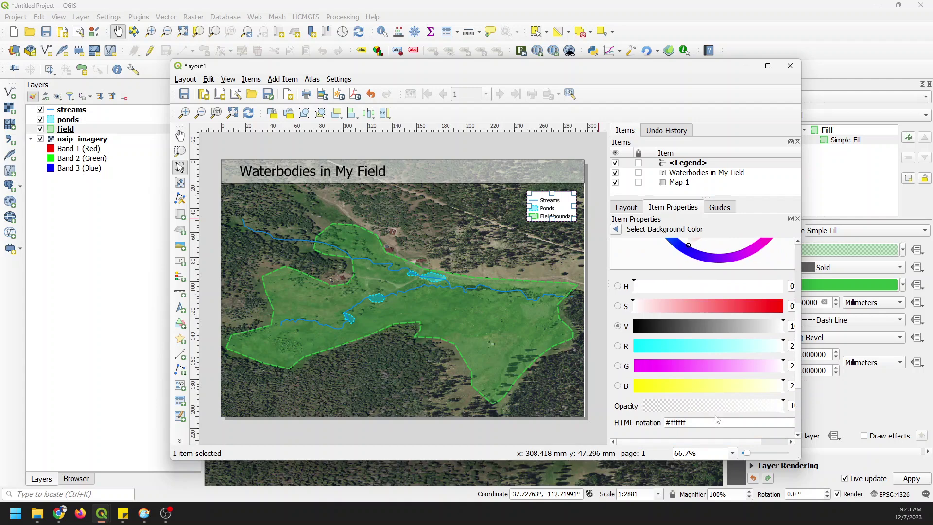
pyautogui.click(705, 408)
pyautogui.moveTo(705, 412); pyautogui.dragTo(721, 413)
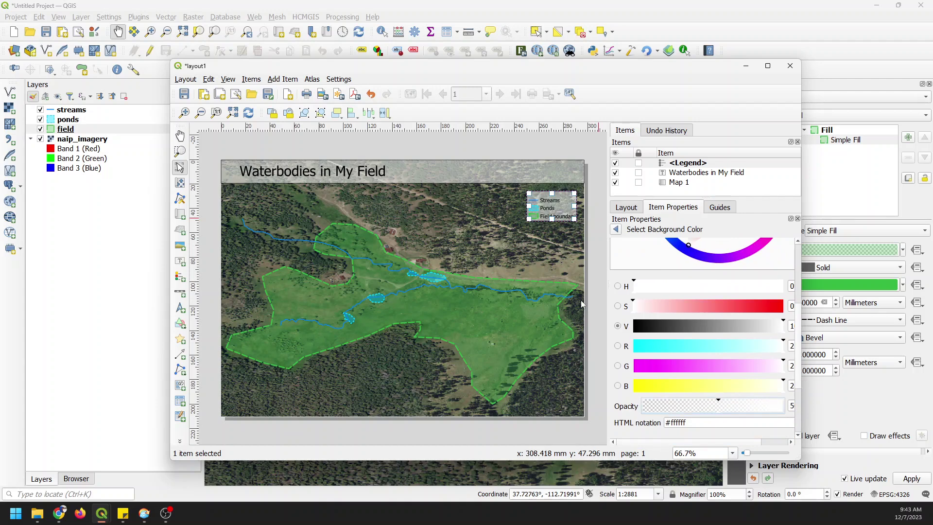
pyautogui.click(596, 187)
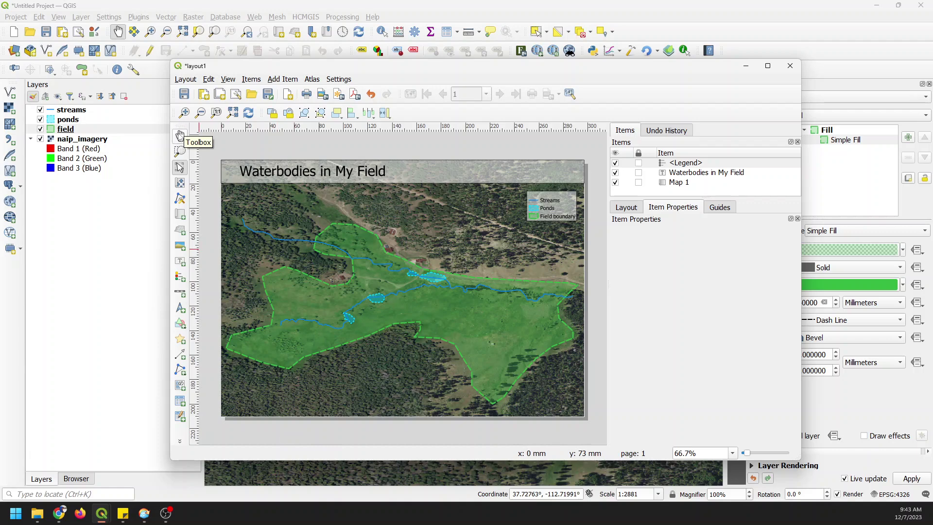
pyautogui.click(228, 79)
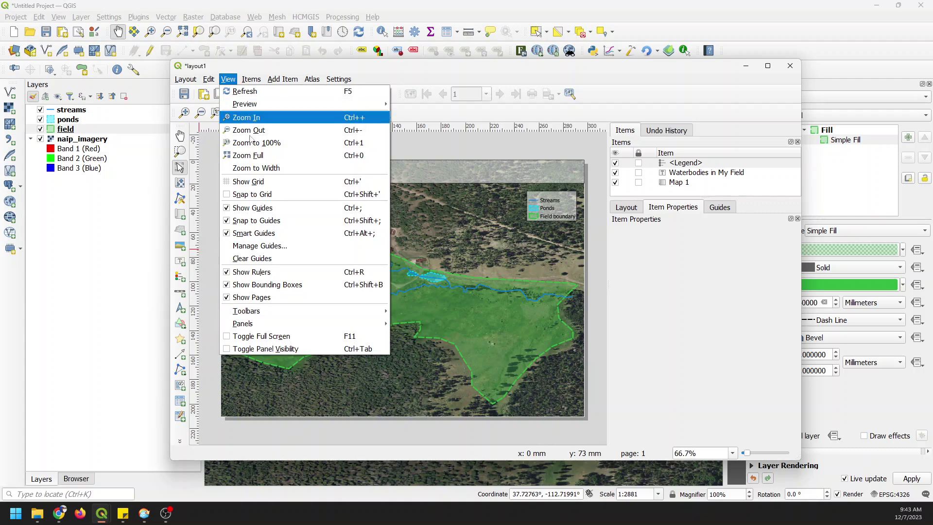
pyautogui.moveTo(379, 310)
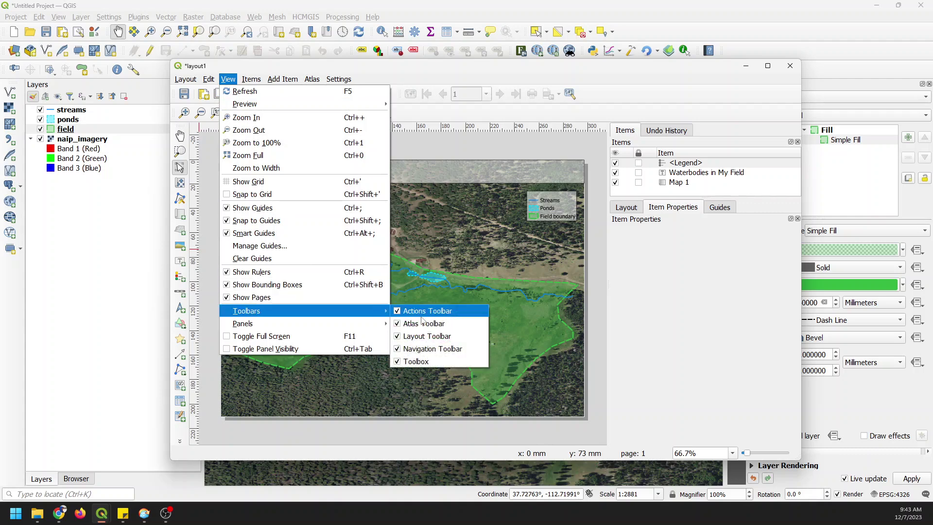
pyautogui.moveTo(381, 327)
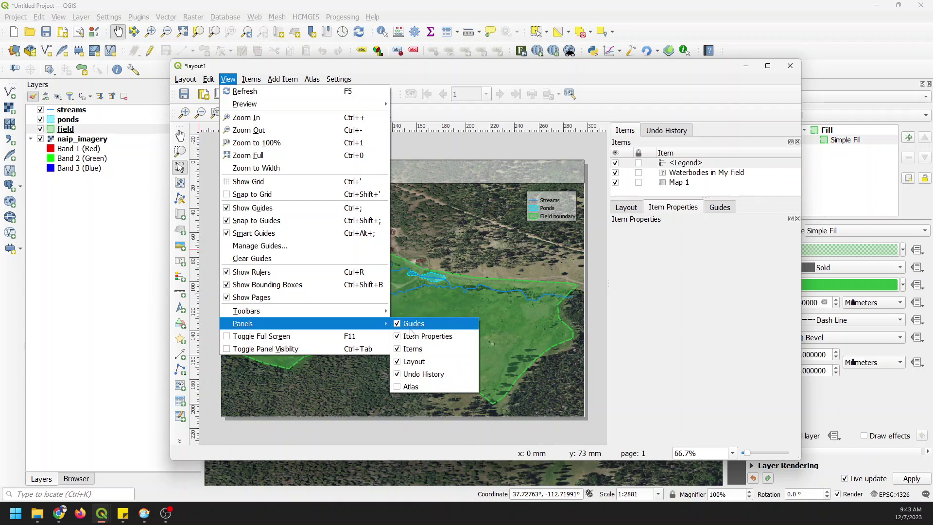
pyautogui.click(442, 70)
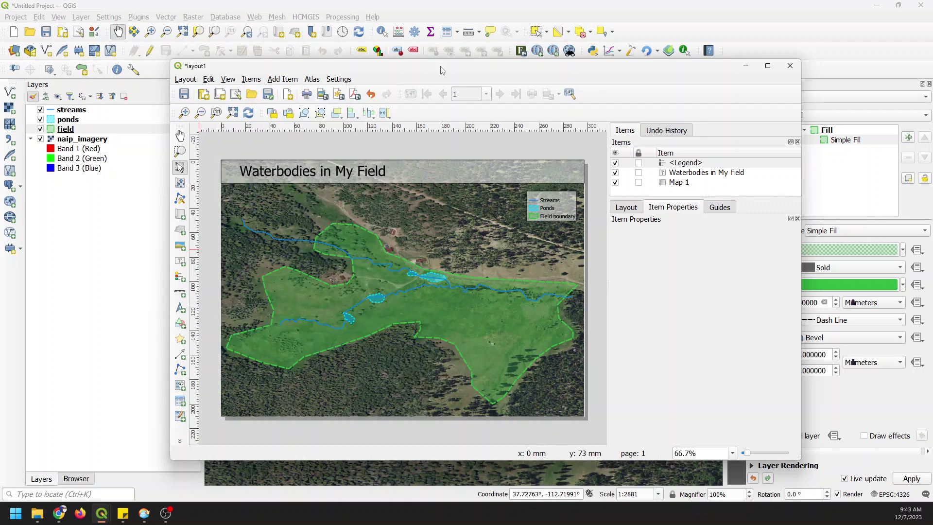
# - Add a scale bar at the map's lower left and adjust its position
pyautogui.click(184, 299)
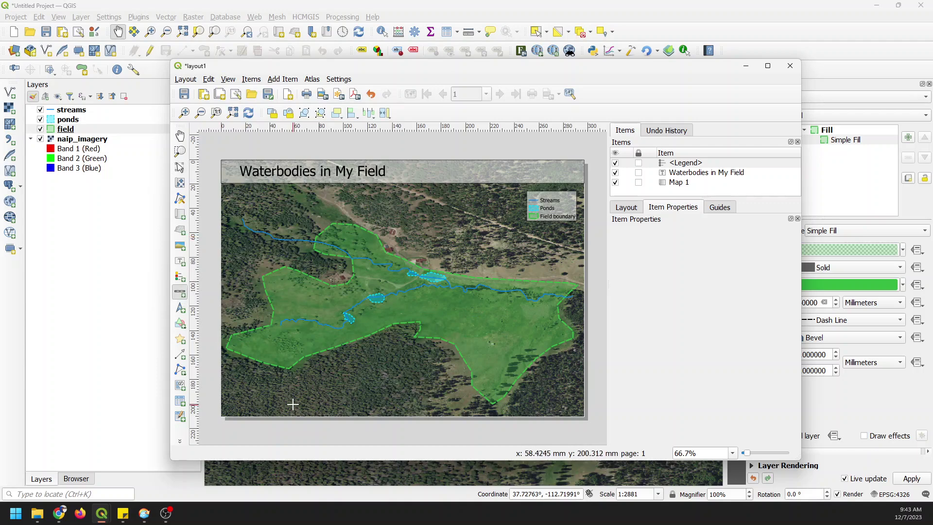
pyautogui.moveTo(256, 389); pyautogui.dragTo(404, 402)
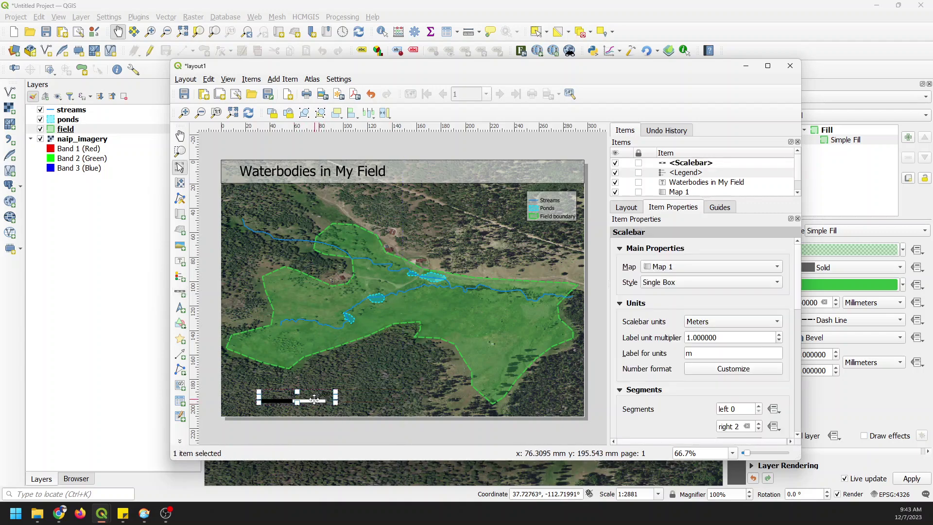
pyautogui.moveTo(317, 399); pyautogui.dragTo(457, 399)
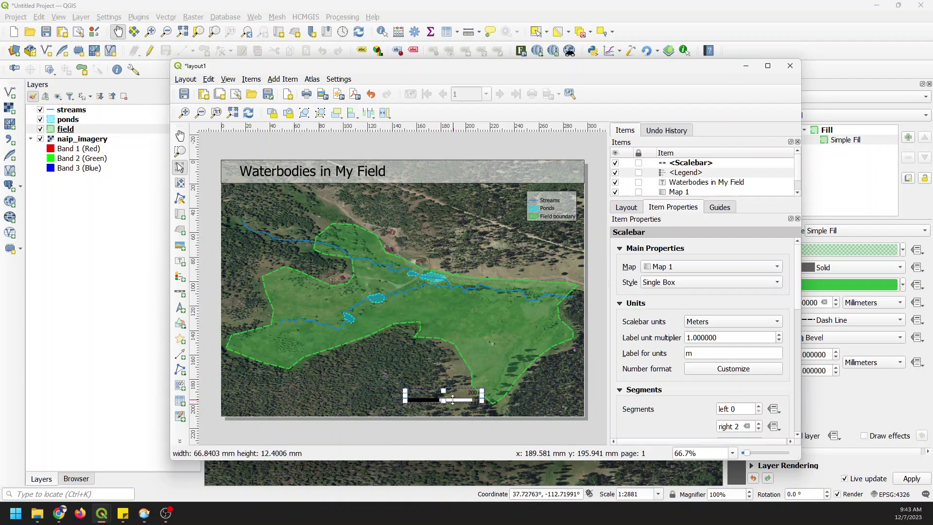
pyautogui.moveTo(459, 399); pyautogui.dragTo(290, 398)
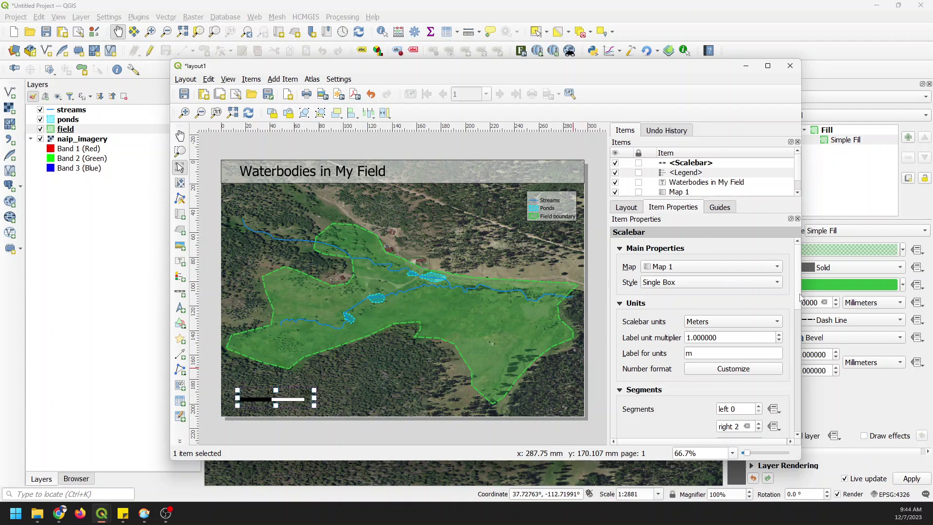
# - Set the scale bar segment width to 50, add two right segments, and enable its background
pyautogui.moveTo(799, 296); pyautogui.dragTo(801, 327)
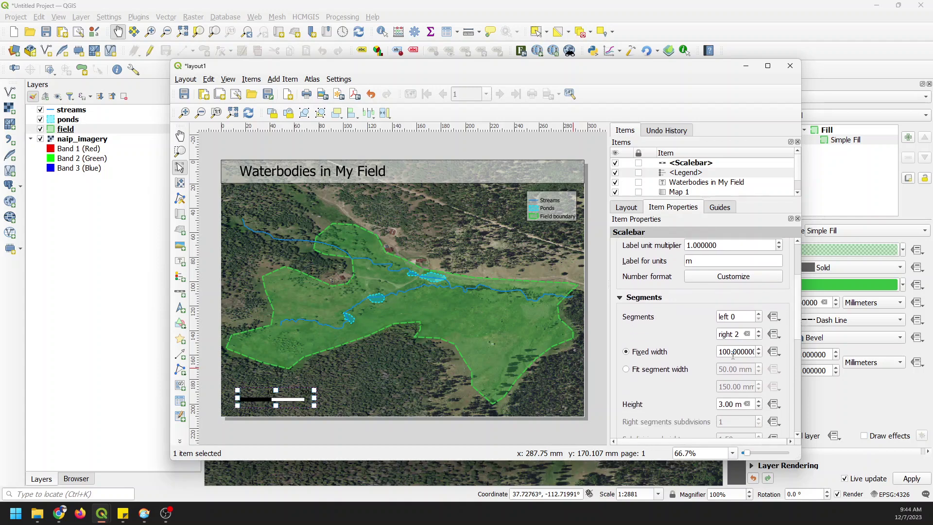
pyautogui.moveTo(732, 352); pyautogui.dragTo(723, 351)
pyautogui.write('50')
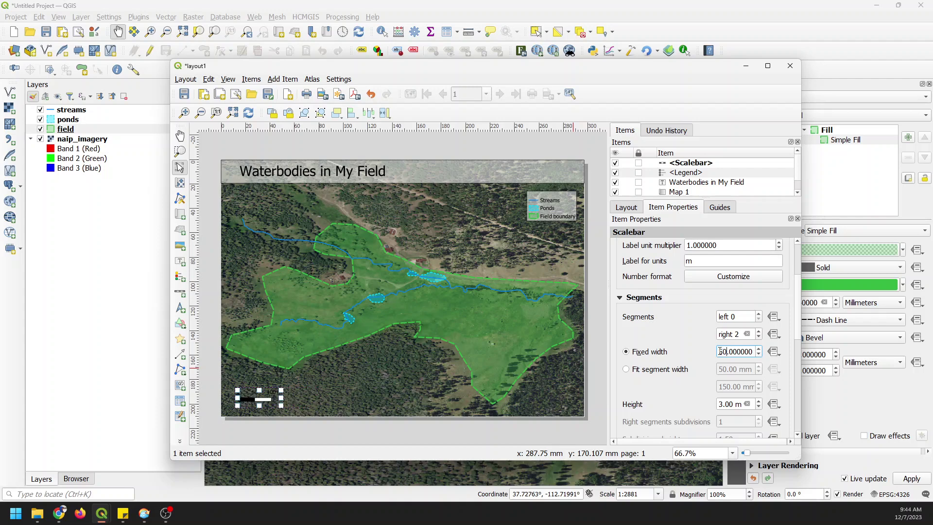
pyautogui.click(759, 332)
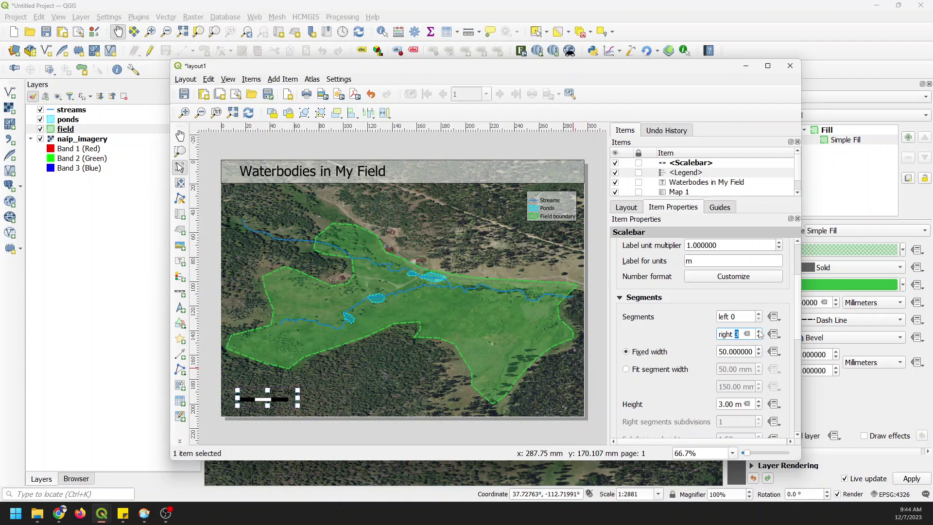
pyautogui.click(759, 332)
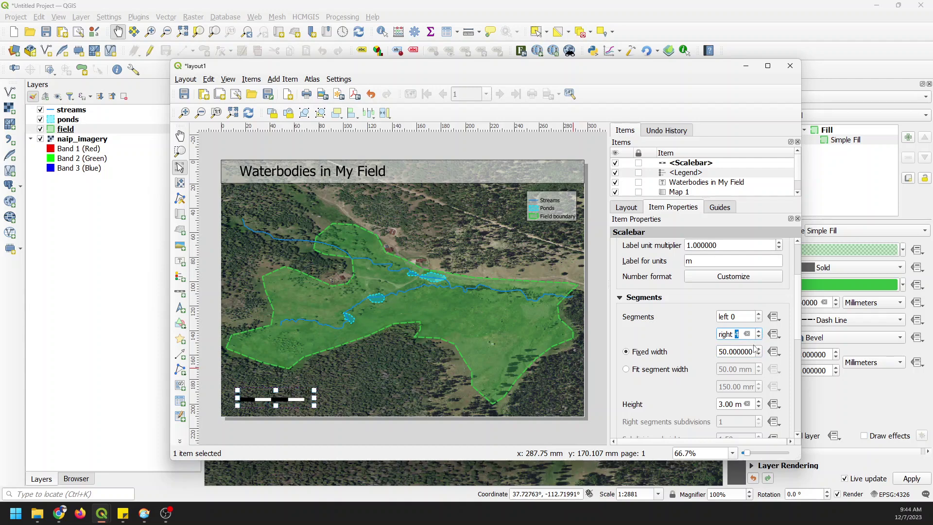
pyautogui.scroll(-5, 798, 371)
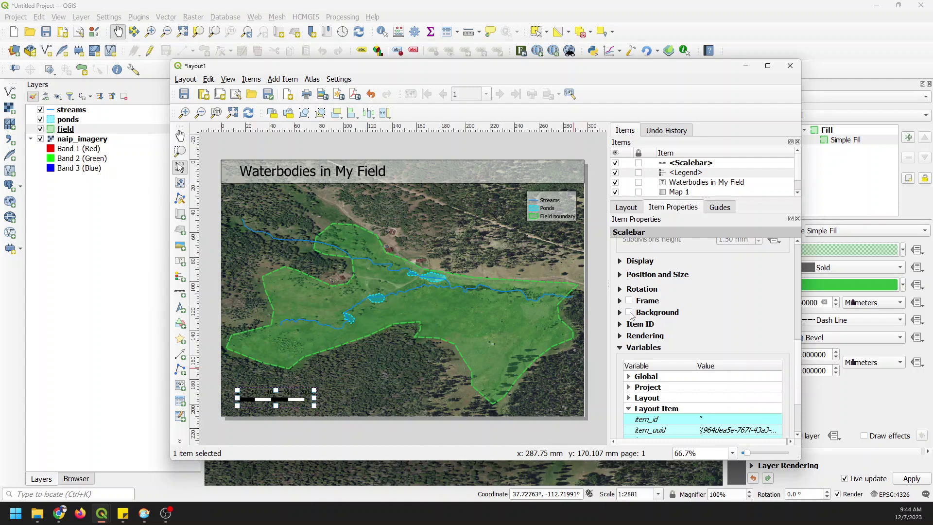
pyautogui.click(629, 313)
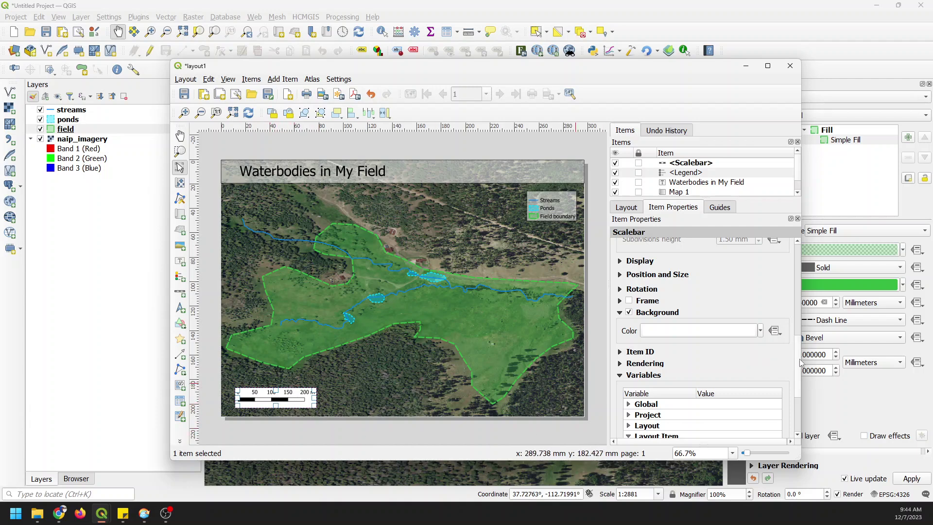
pyautogui.moveTo(800, 362); pyautogui.dragTo(801, 267)
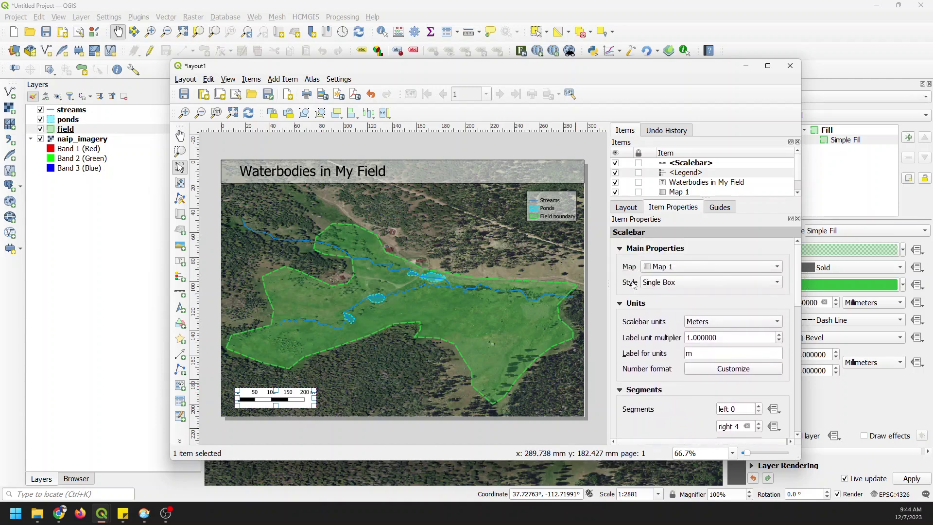
# - Try the Double Box, Line Ticks Middle, Line Ticks Down and Line Ticks Up scale bar styles
pyautogui.click(710, 283)
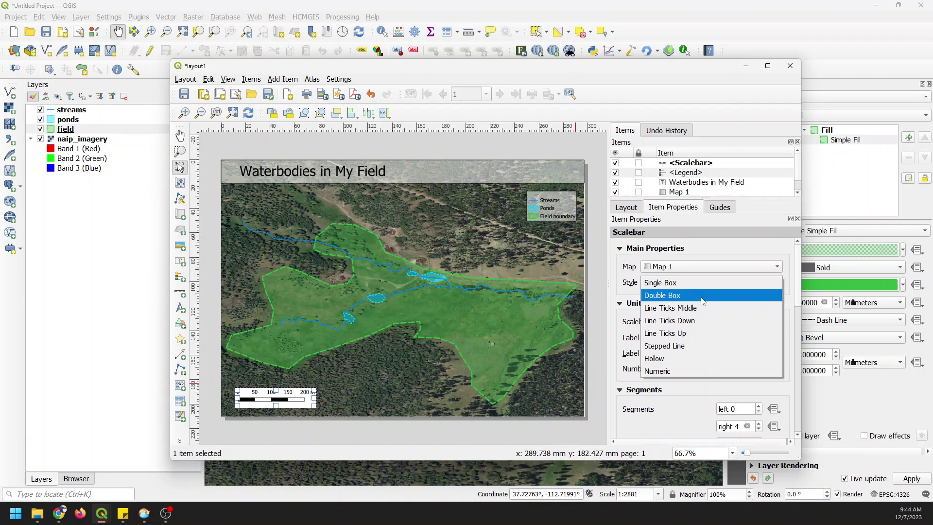
pyautogui.click(702, 296)
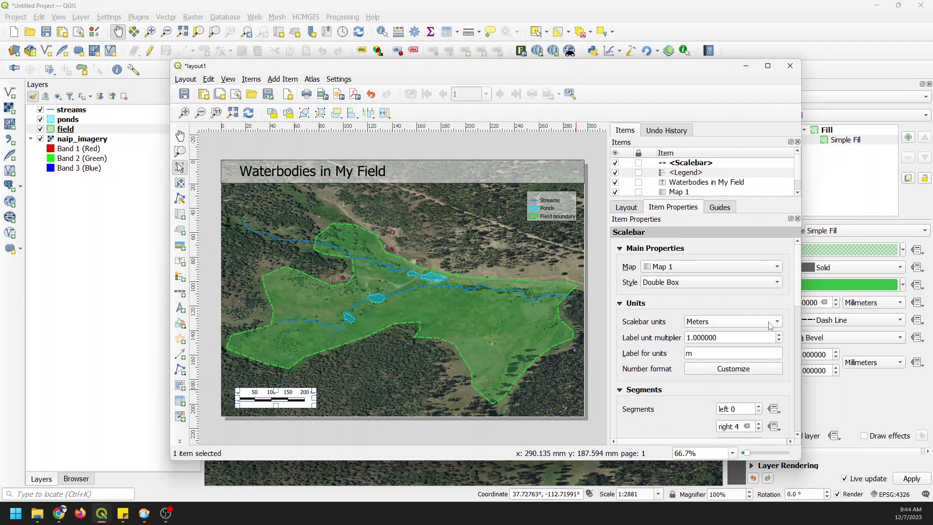
pyautogui.click(764, 283)
pyautogui.click(759, 295)
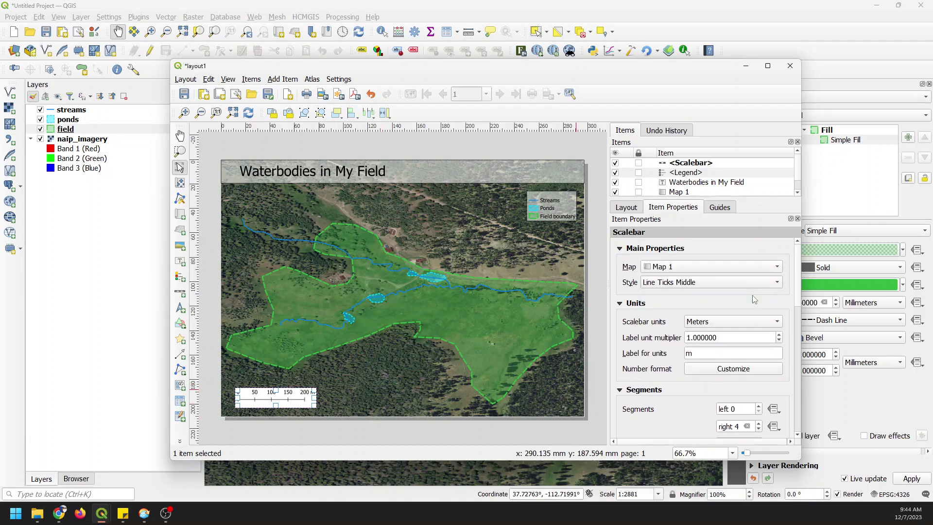
pyautogui.click(766, 287)
pyautogui.click(766, 296)
pyautogui.click(765, 283)
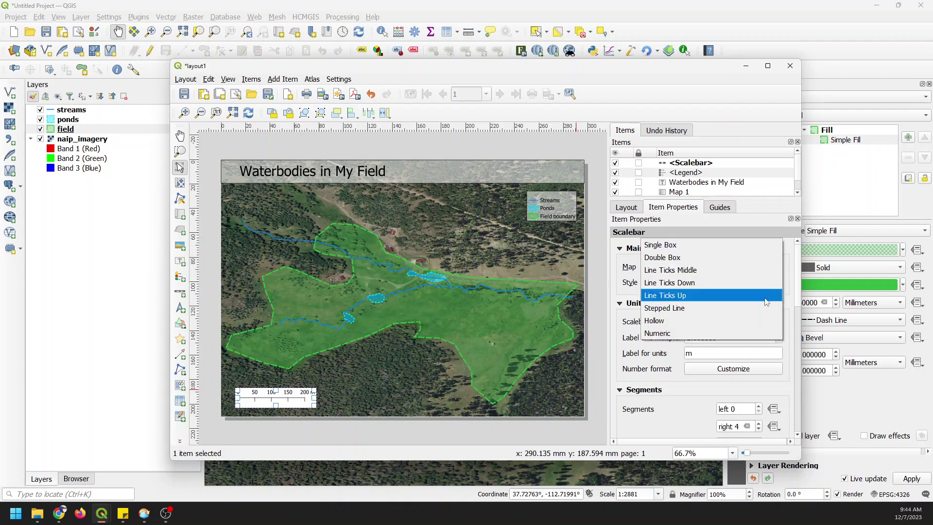
pyautogui.click(767, 297)
# - Choose the Stepped Line style, nudge the scale bar slightly left and down, then select the map
pyautogui.click(774, 284)
pyautogui.click(764, 296)
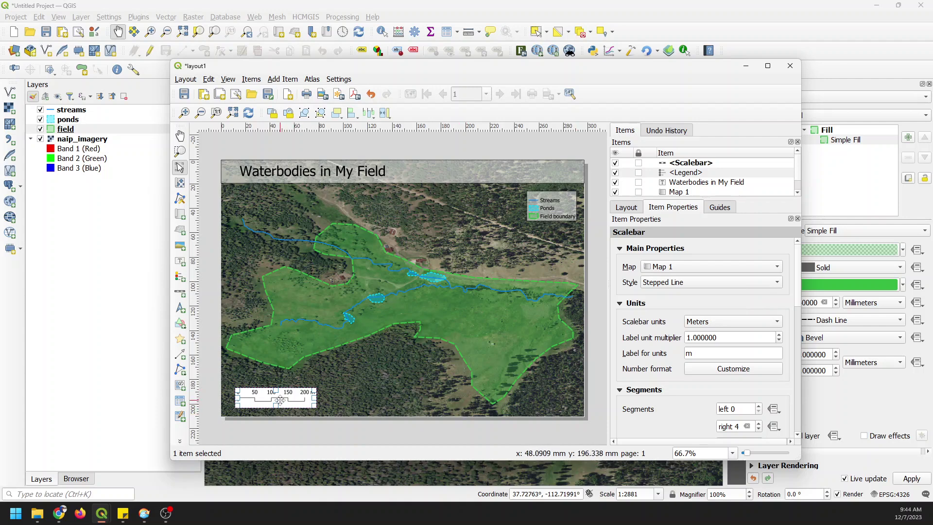
pyautogui.moveTo(279, 399); pyautogui.dragTo(278, 401)
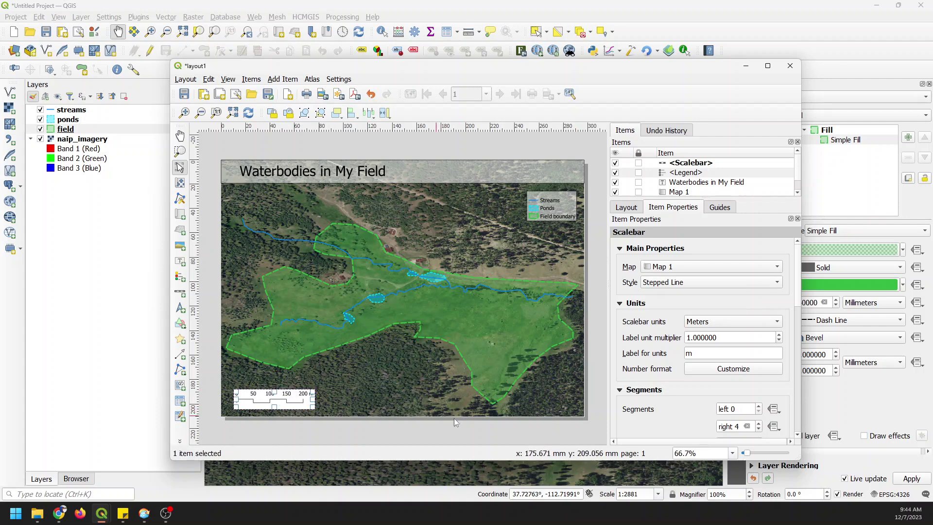
pyautogui.click(555, 401)
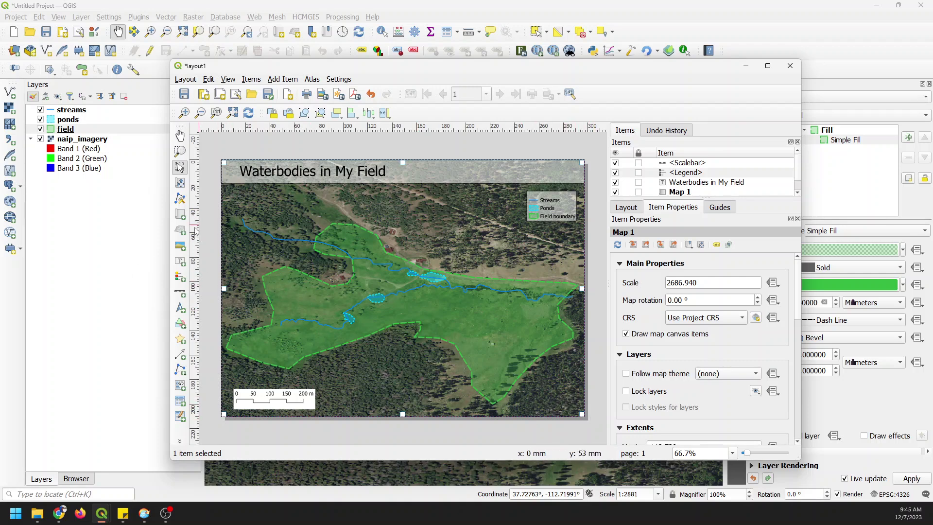
# - Add a label near the map's bottom reading 'Imagery available from NAIP'
pyautogui.click(180, 261)
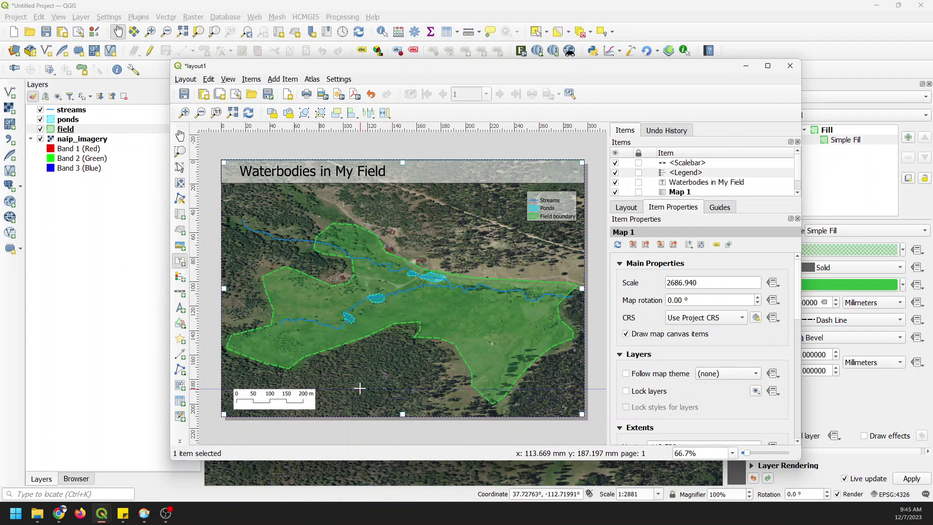
pyautogui.moveTo(363, 390); pyautogui.dragTo(432, 405)
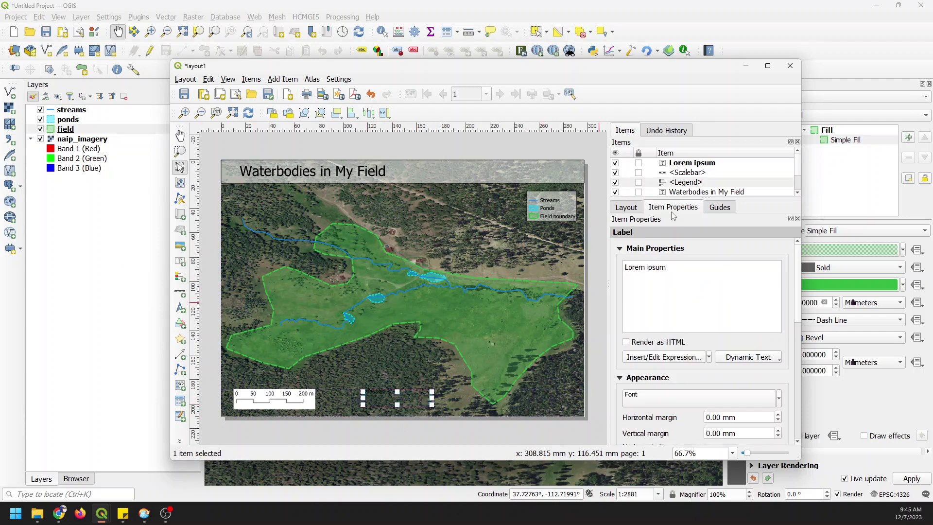
pyautogui.moveTo(667, 268); pyautogui.dragTo(626, 271)
pyautogui.write('Imagery available from NAIP')
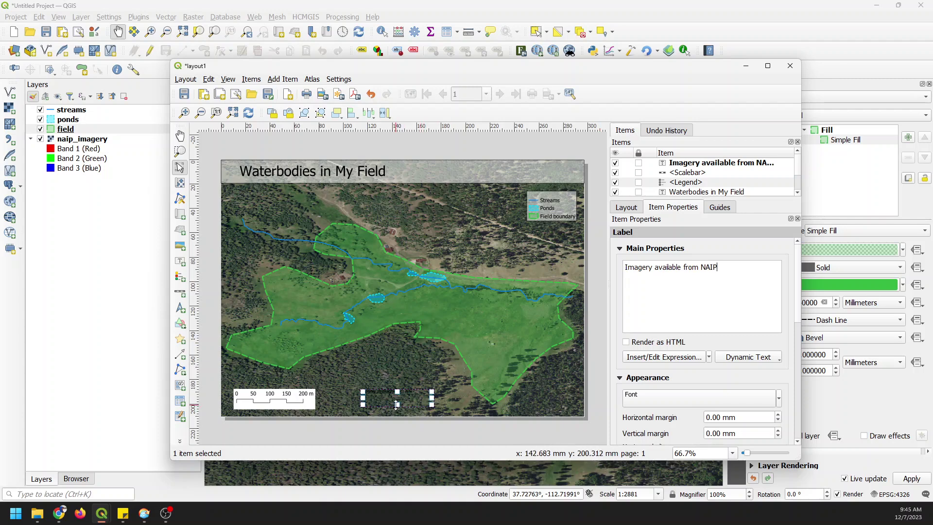
# - Shrink the credit label, give it a background, and move it to the map's bottom-right corner
pyautogui.moveTo(397, 405); pyautogui.dragTo(419, 392)
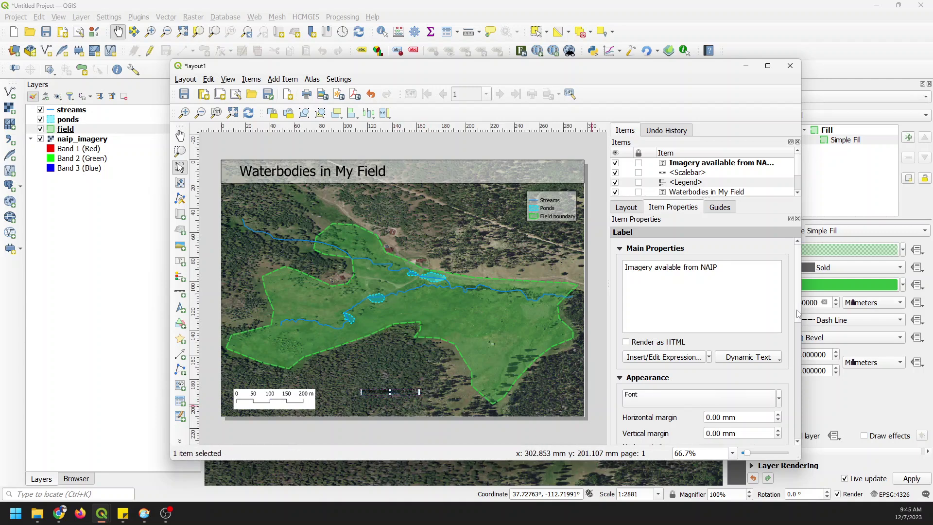
pyautogui.scroll(-5, 729, 340)
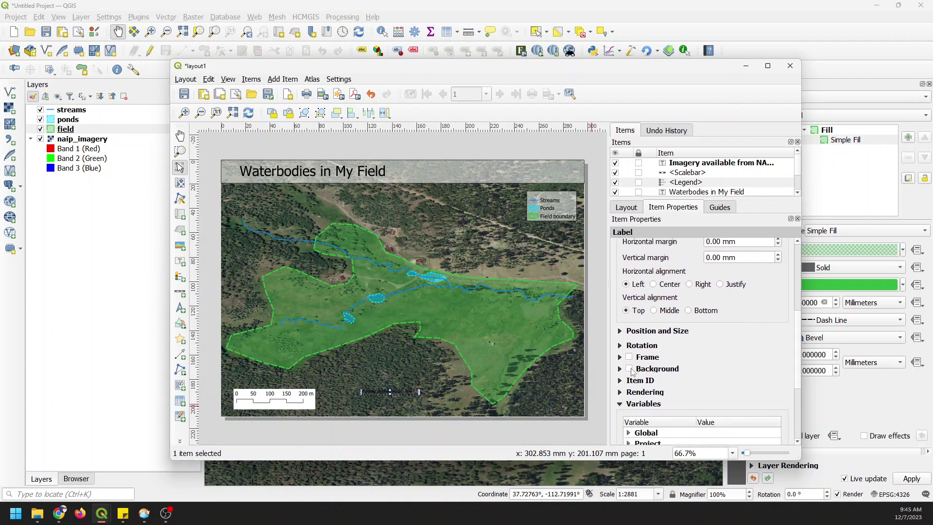
pyautogui.click(630, 369)
pyautogui.moveTo(407, 393); pyautogui.dragTo(565, 410)
pyautogui.click(593, 416)
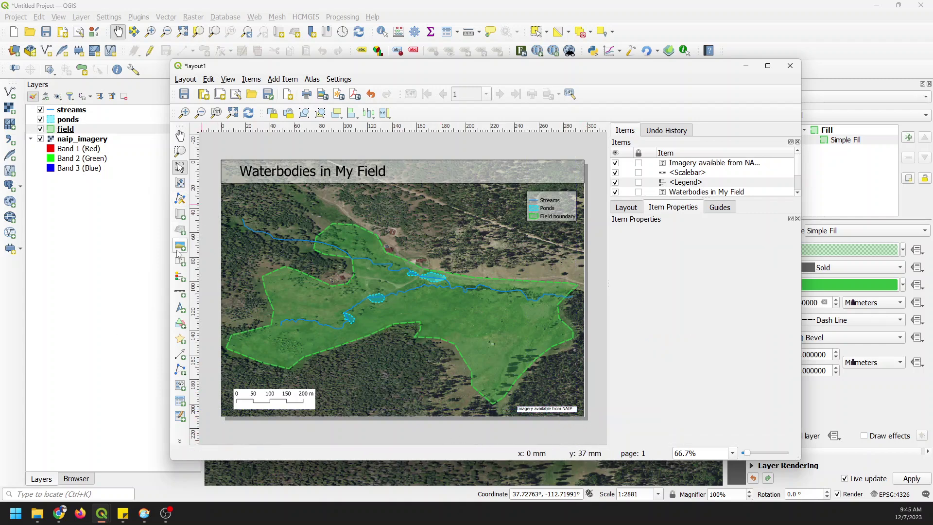
# - Draw a north arrow at the map's right edge, just below the legend
pyautogui.click(179, 309)
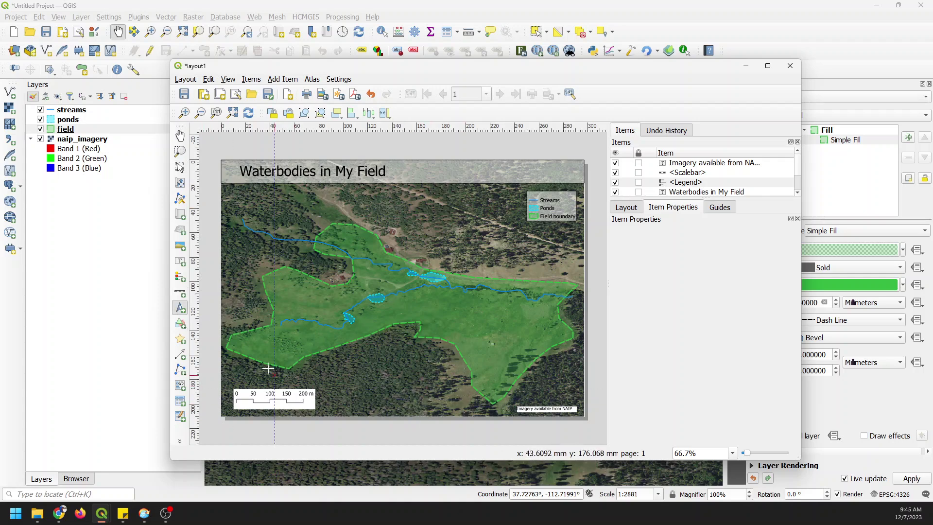
pyautogui.moveTo(562, 234); pyautogui.dragTo(577, 257)
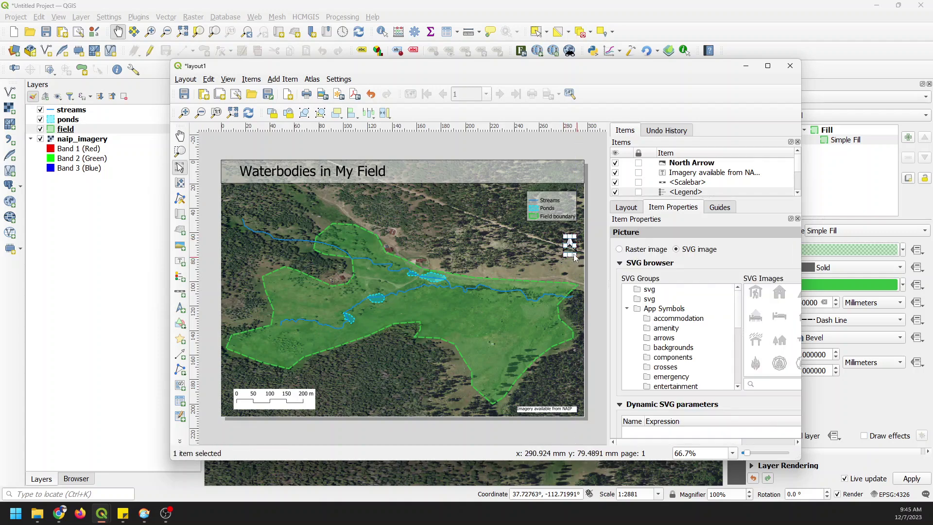
pyautogui.moveTo(570, 244); pyautogui.dragTo(568, 239)
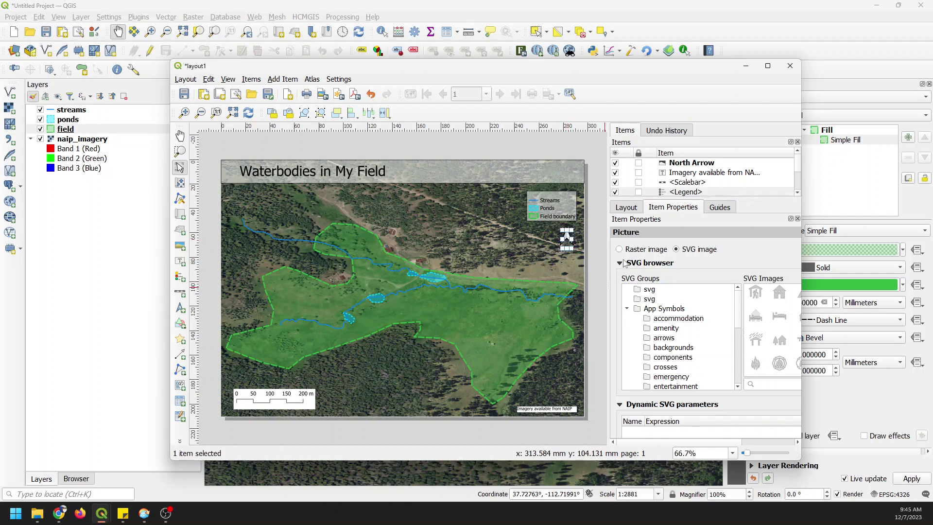
# - Pick a different arrow graphic from the SVG arrows group for the north arrow
pyautogui.scroll(-8, 693, 336)
pyautogui.scroll(6, 692, 335)
pyautogui.scroll(2, 692, 336)
pyautogui.click(649, 312)
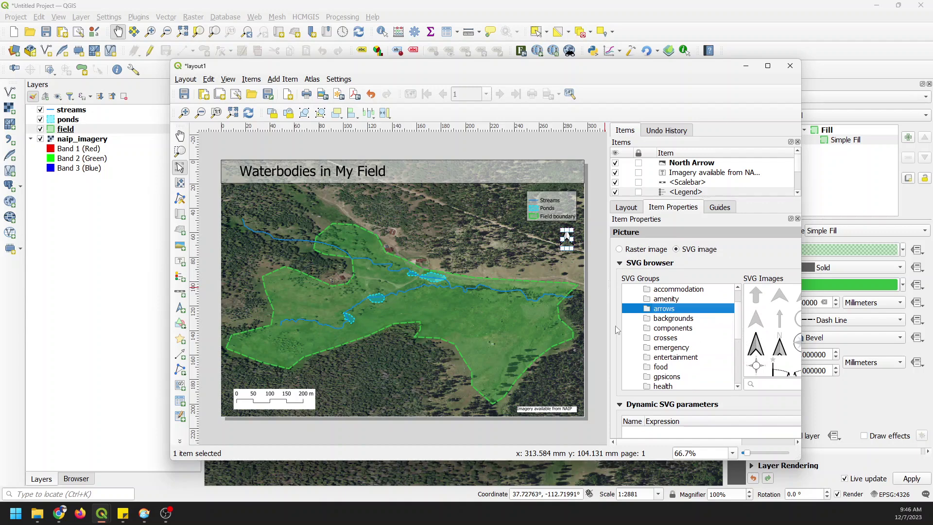
pyautogui.moveTo(610, 324); pyautogui.dragTo(535, 325)
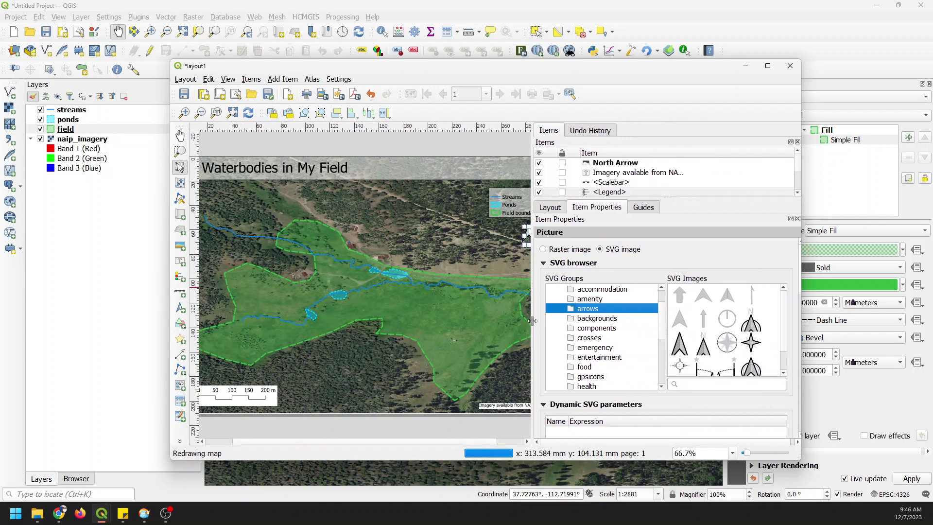
pyautogui.scroll(-1, 786, 328)
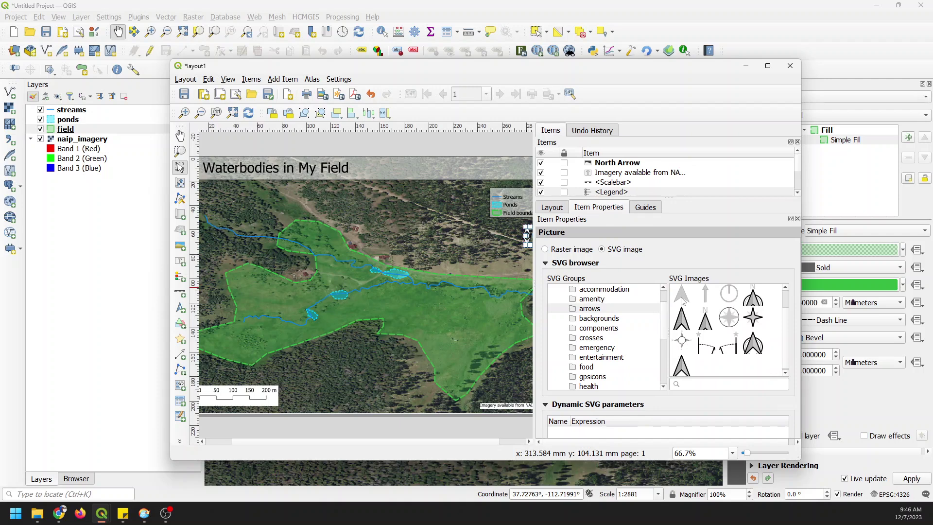
pyautogui.click(706, 323)
pyautogui.moveTo(534, 282); pyautogui.dragTo(617, 287)
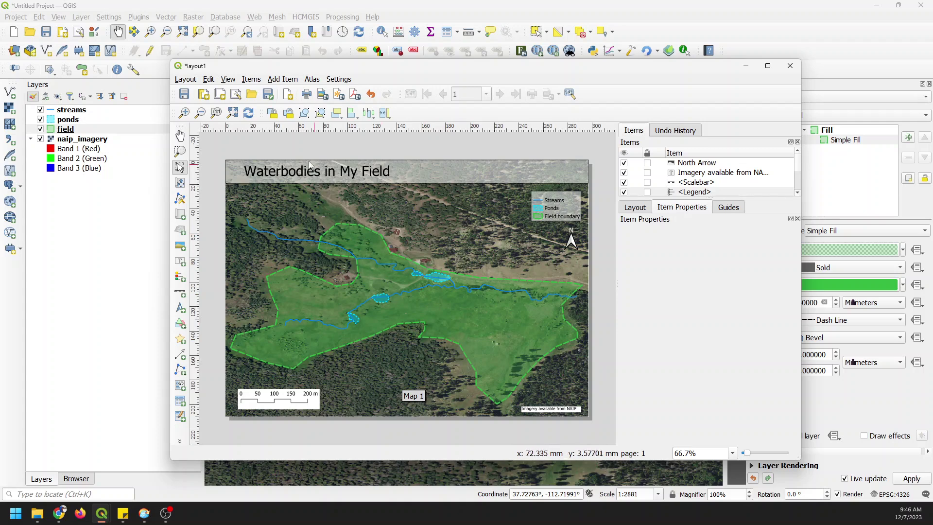
# - Cancel the project save and bring the print layout window back to the front
pyautogui.click(184, 93)
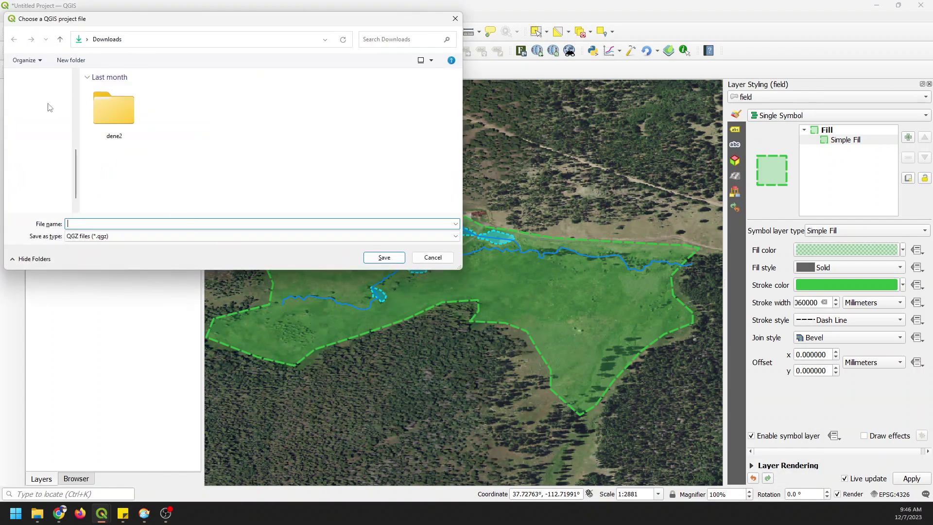
pyautogui.click(430, 258)
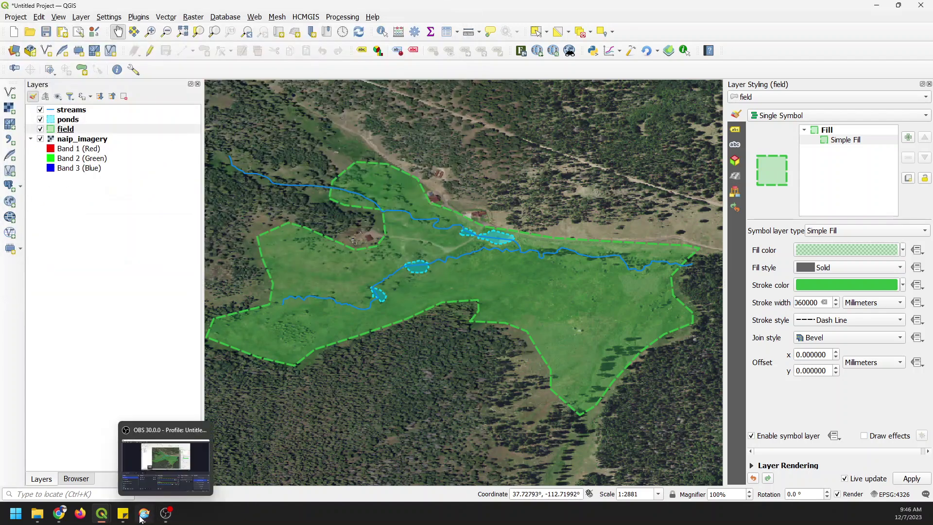
pyautogui.moveTo(102, 513)
pyautogui.click(149, 481)
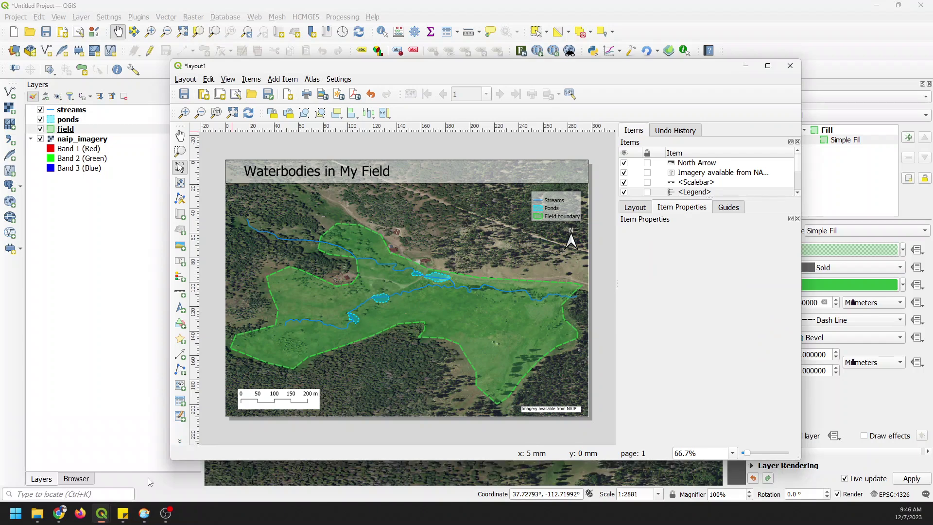
# - Export the layout as layout1.png in Downloads with the default image settings
pyautogui.click(339, 94)
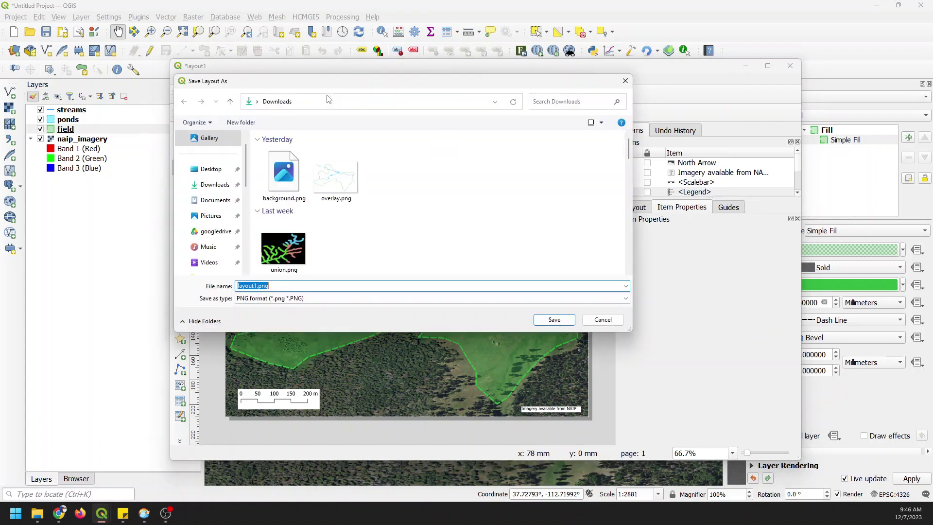
pyautogui.click(554, 320)
pyautogui.click(372, 345)
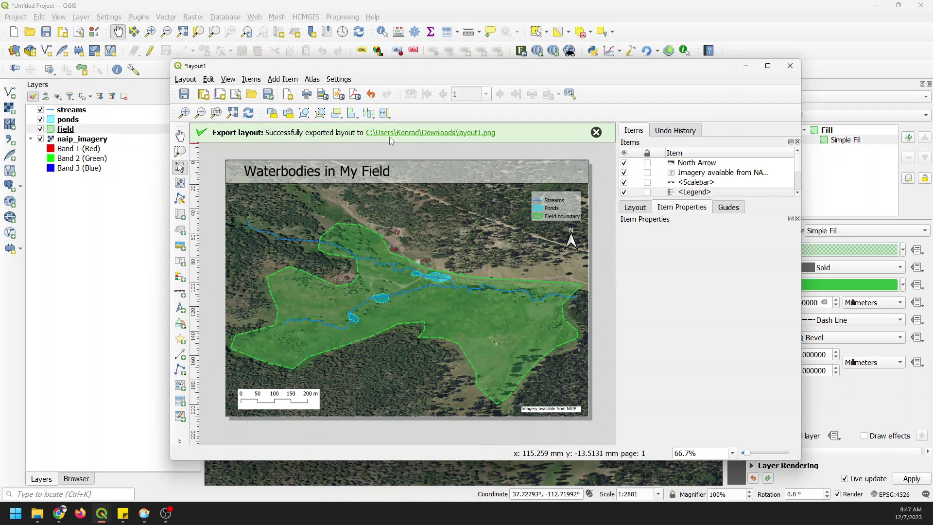
# - Open the exported layout1.png from the success message to view it in Photos
pyautogui.click(405, 133)
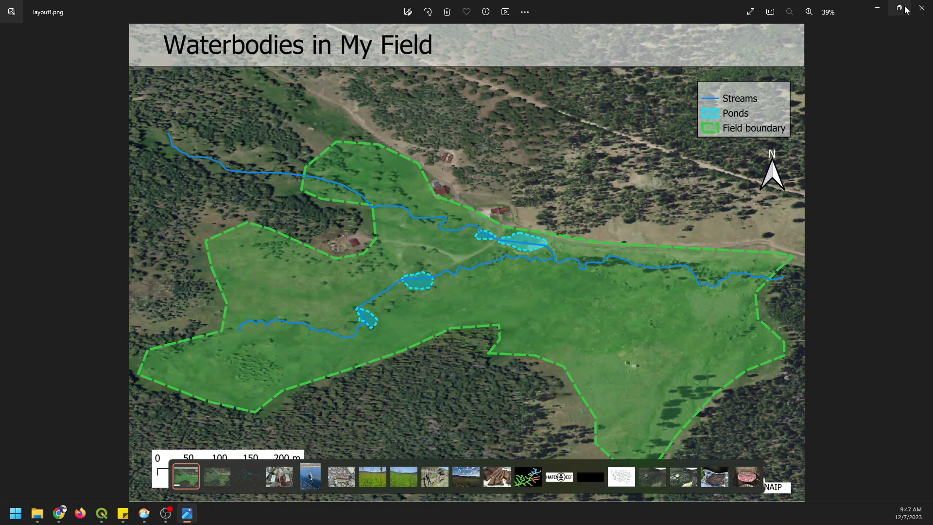
# - Close the Photos preview of layout1.png to return to the QGIS layout
pyautogui.click(922, 8)
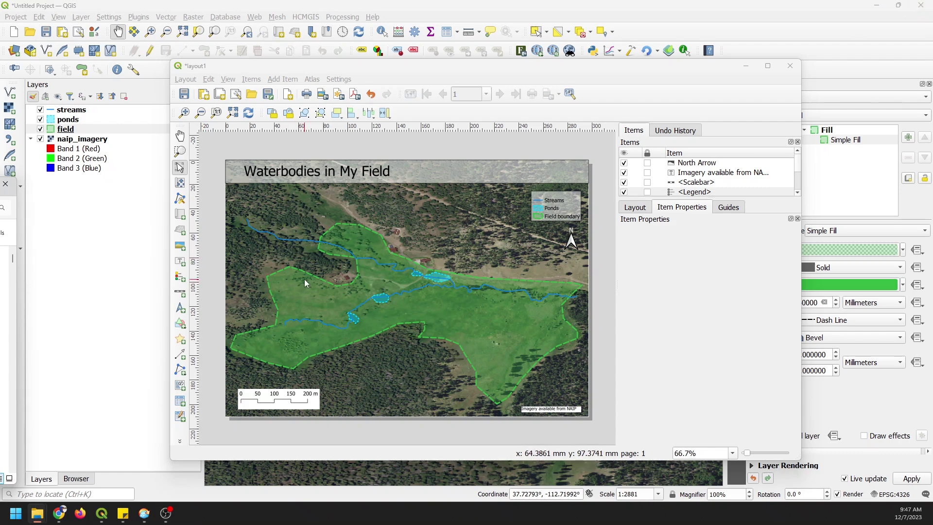